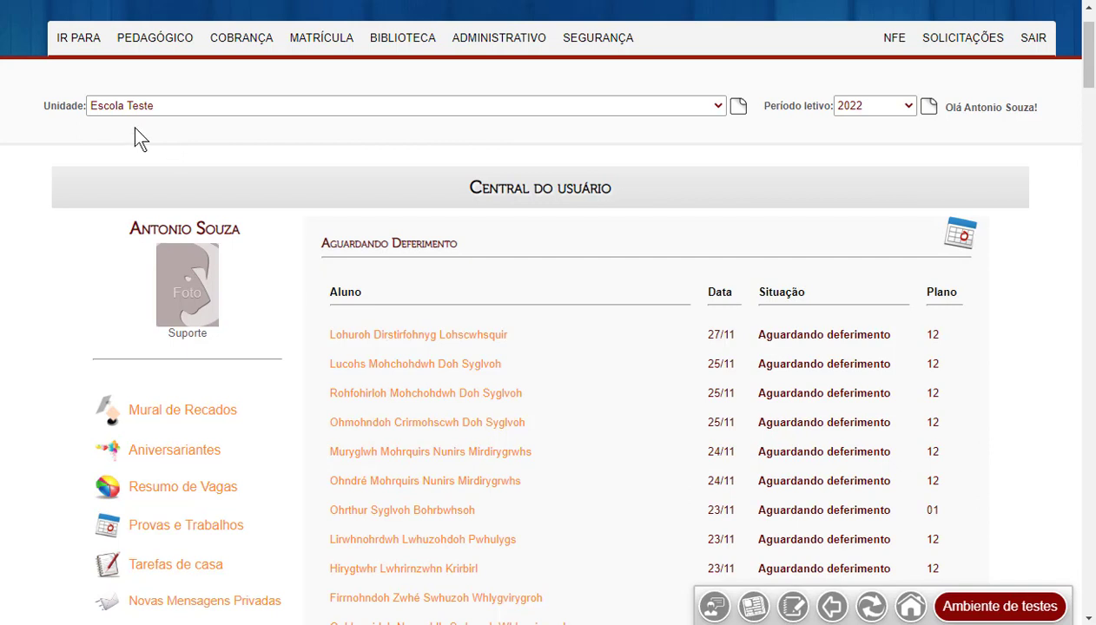
Open the Ranking de faltas page of the Diário de Classe
mouse_move(172, 45)
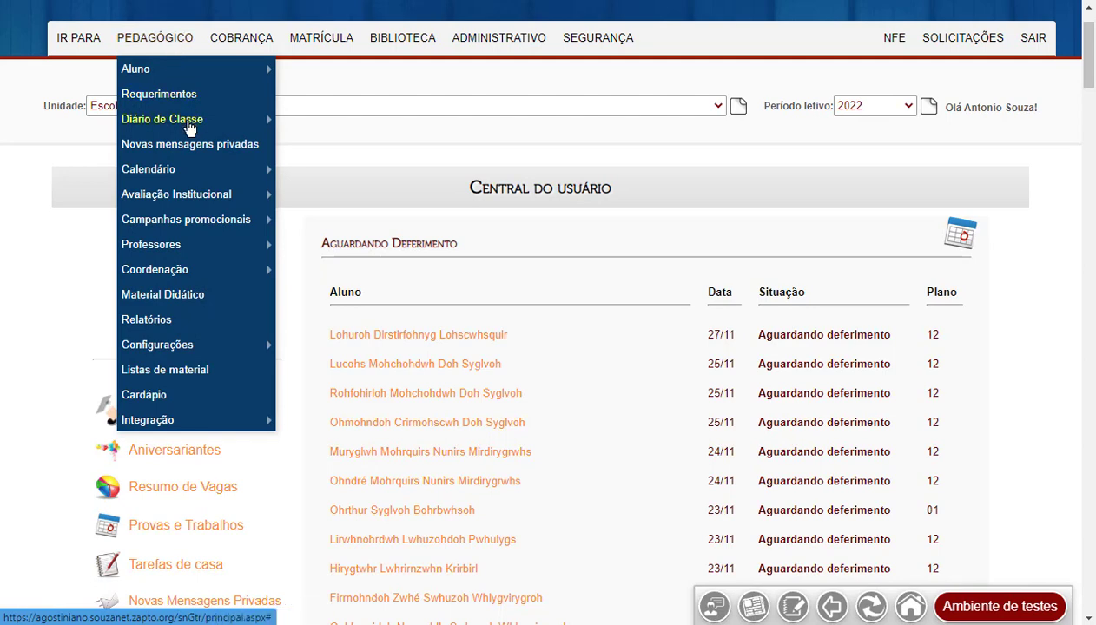
mouse_move(185, 124)
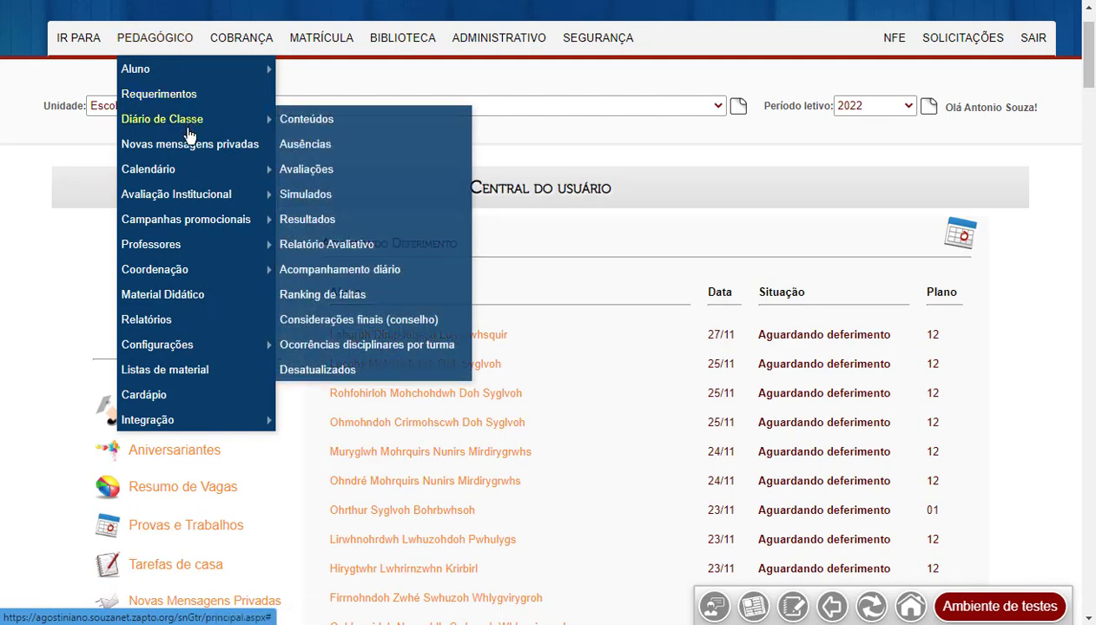
left_click(313, 300)
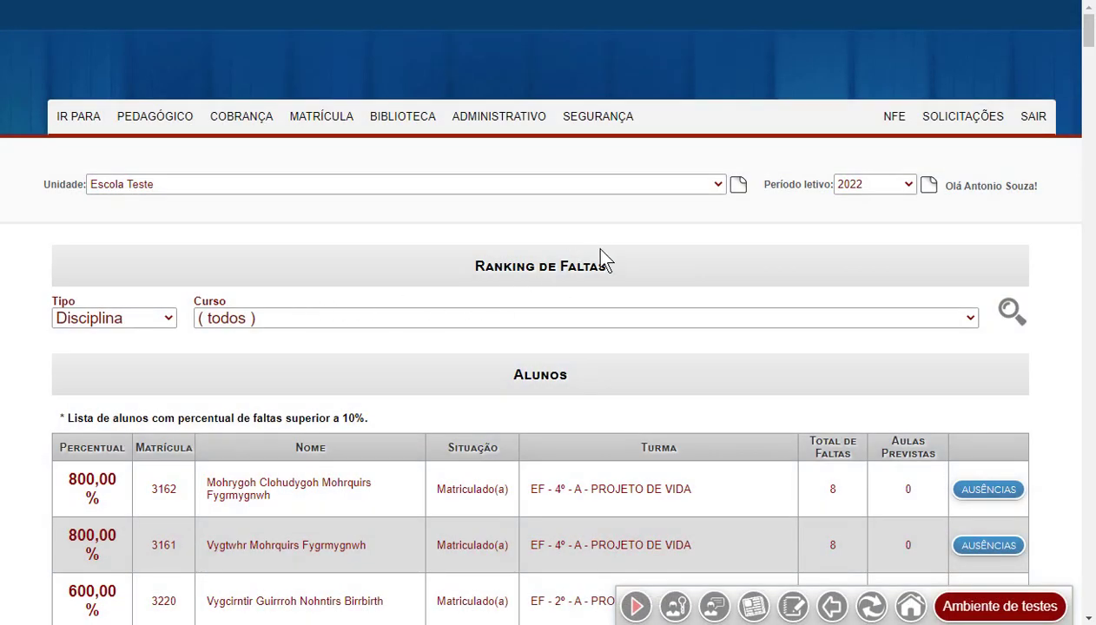
scroll(391, 218, "down", 1)
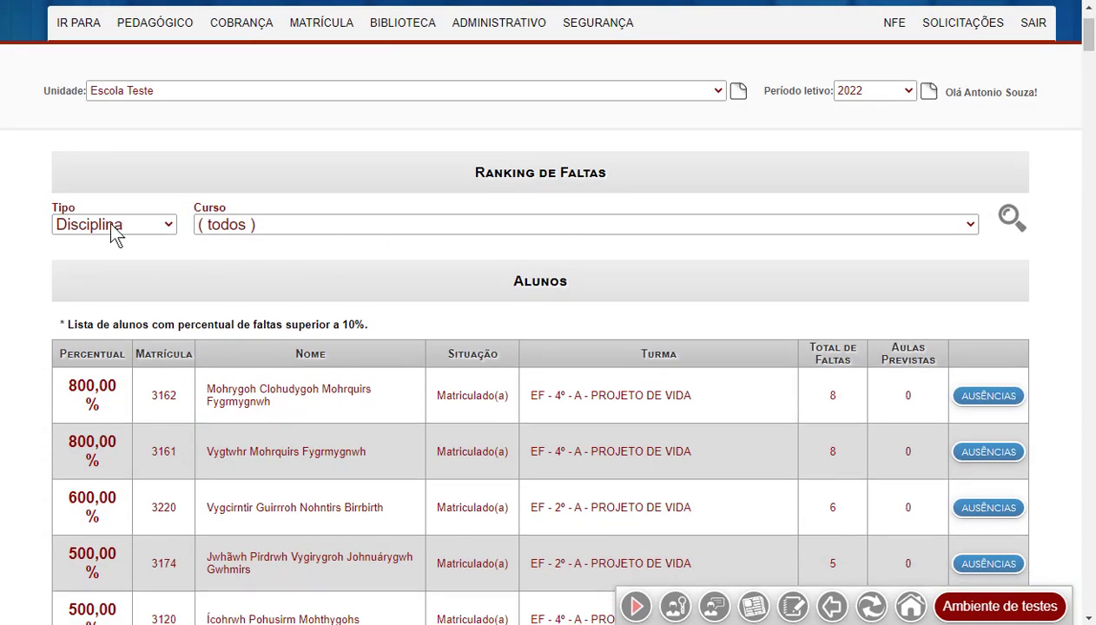
View the absence ranking with Tipo set to Geral, and set it back to Disciplina
left_click(170, 224)
left_click(133, 275)
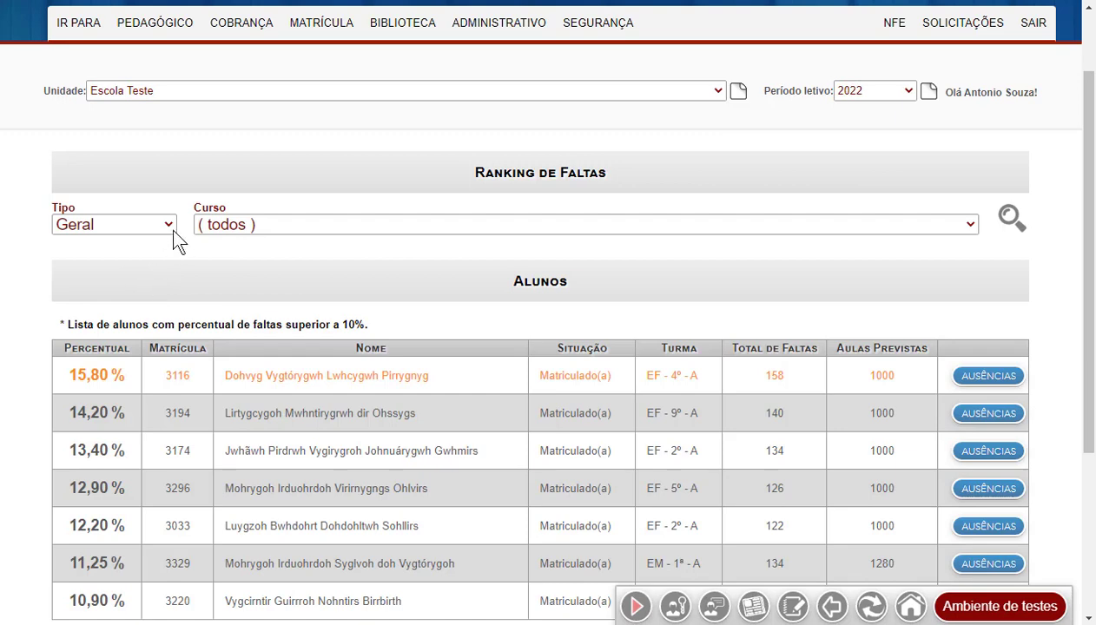
left_click(171, 235)
left_click(140, 249)
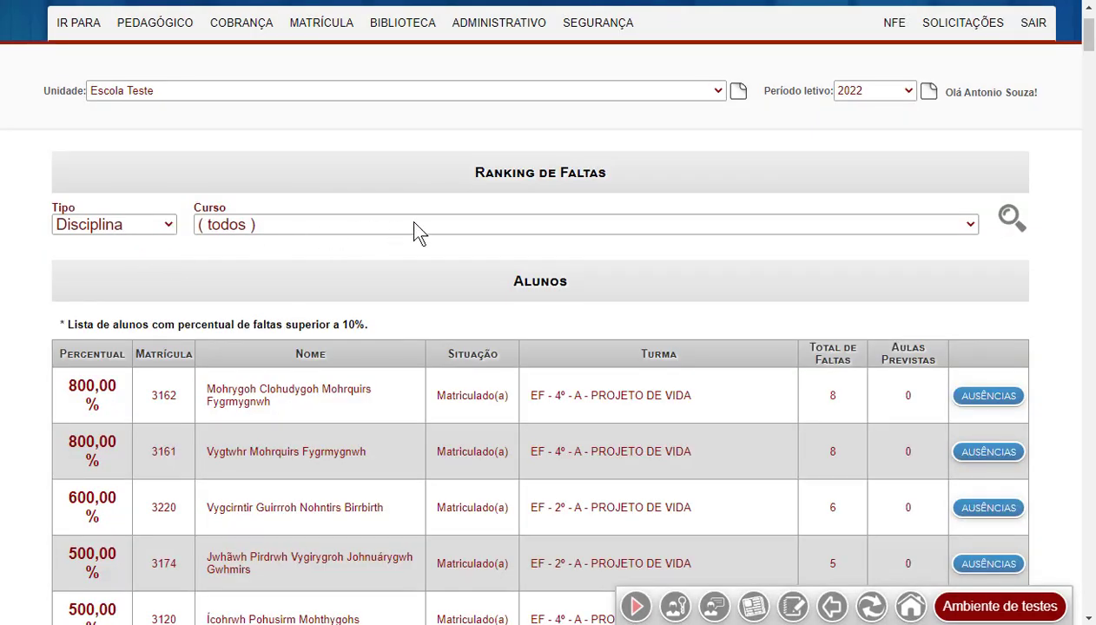
Filter the ranking by the course Ensino Fundamental, and reset the course filter to (todos)
left_click(416, 228)
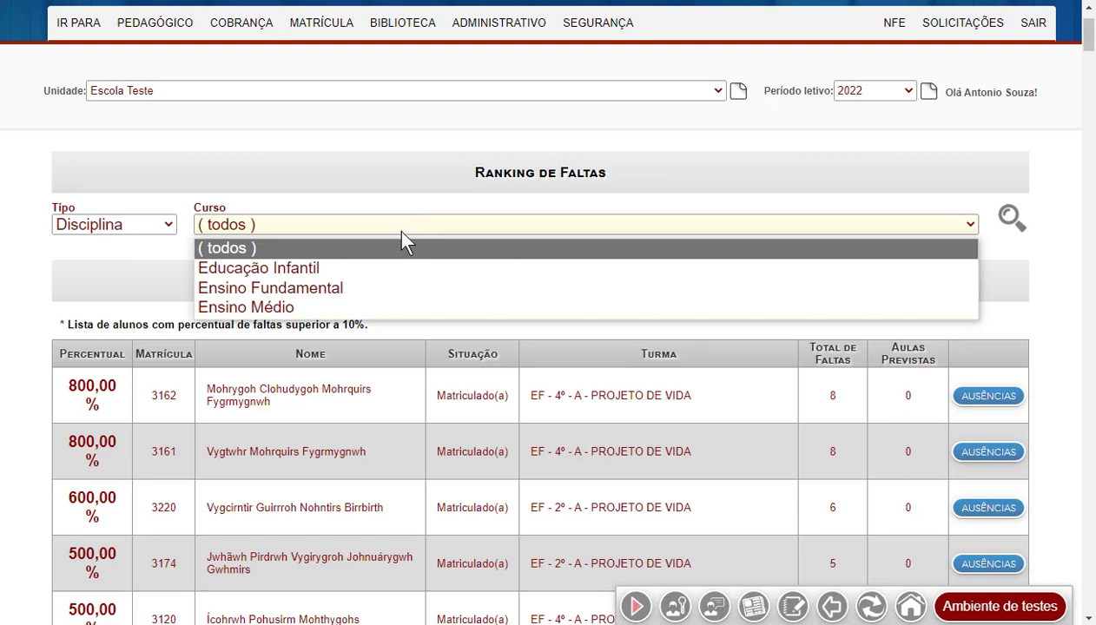
left_click(340, 294)
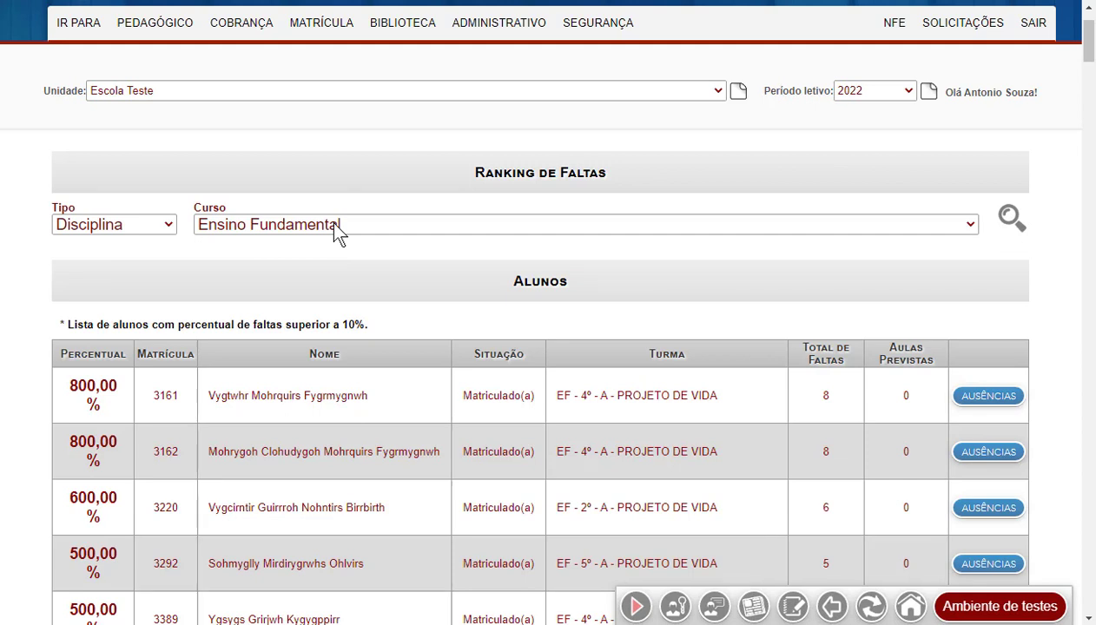
left_click(334, 224)
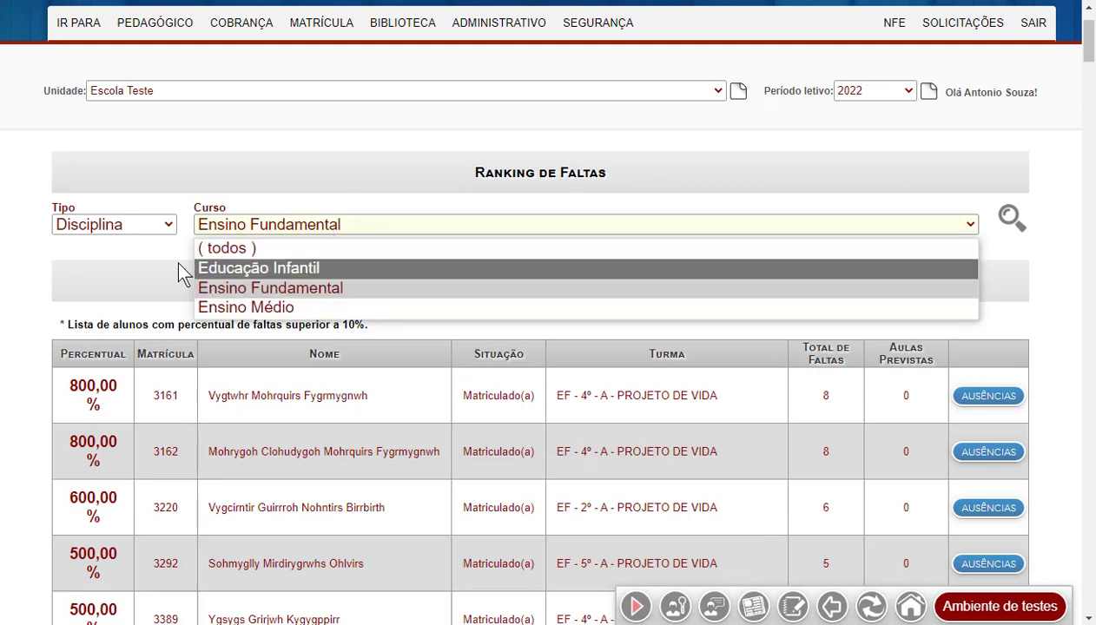
left_click(279, 240)
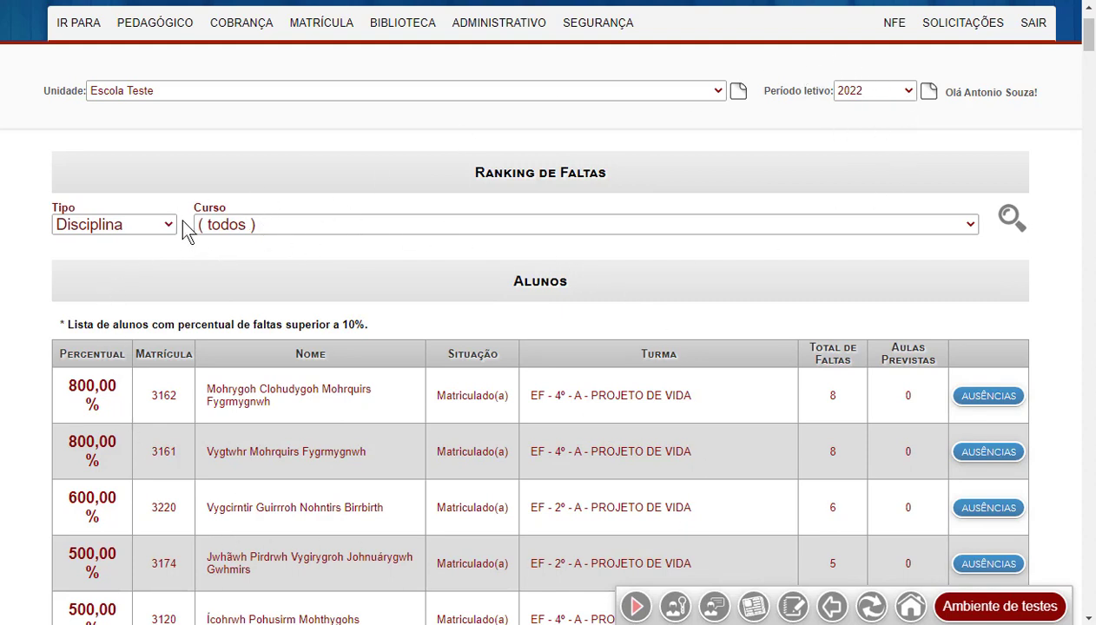
Examine the absence percentage, class and subject, and planned lessons of the first student in the ranking
scroll(183, 230, "down", 3)
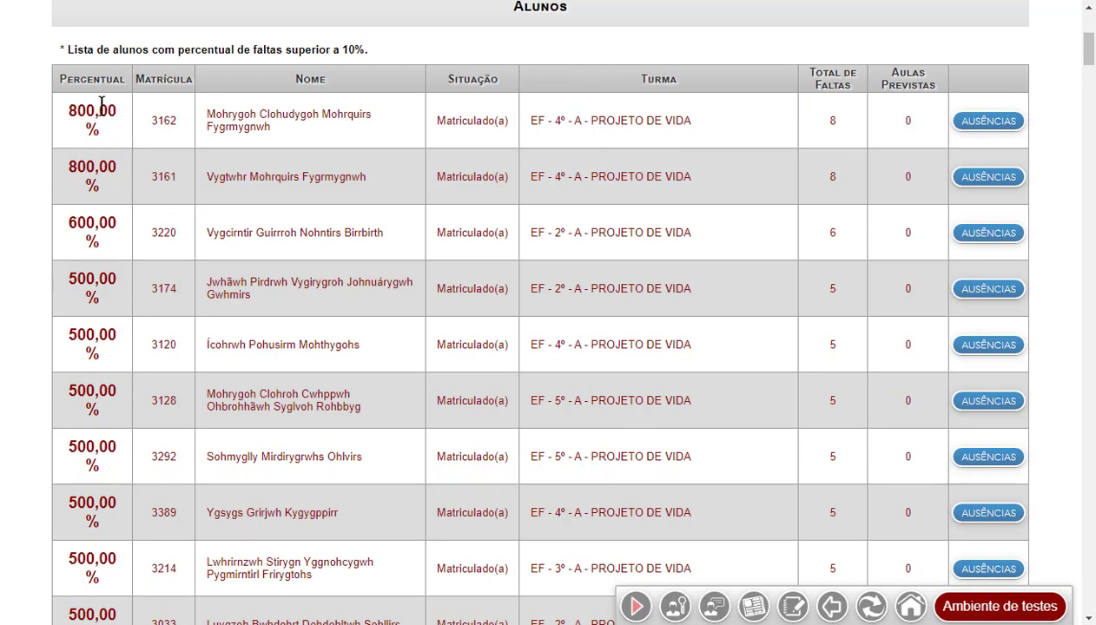
double_click(74, 76)
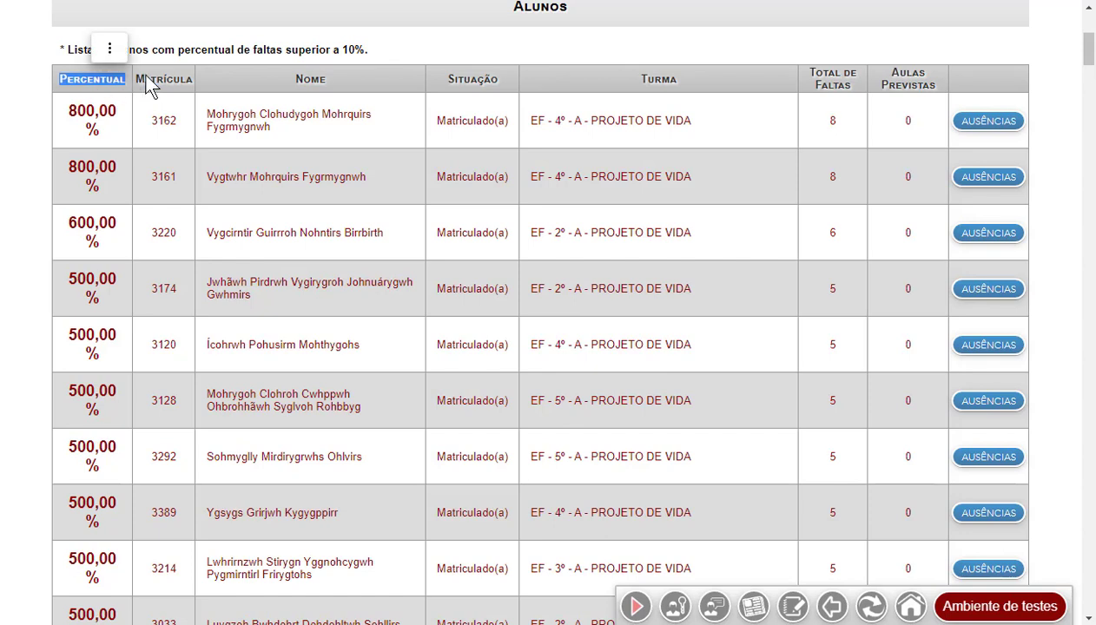
left_click(223, 113)
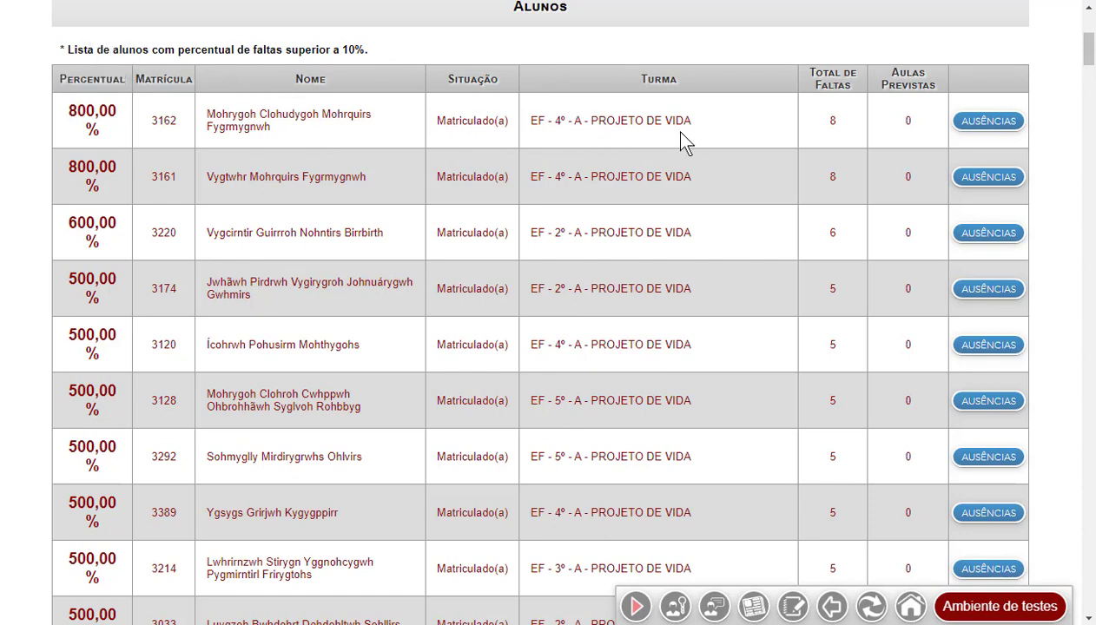
left_click_drag(719, 127, 528, 122)
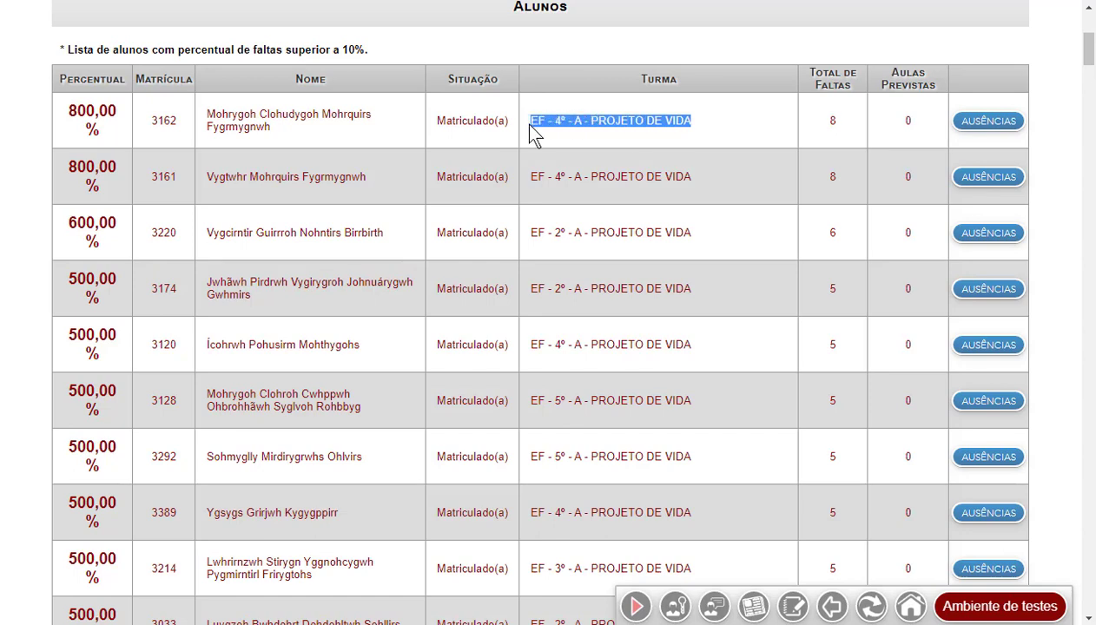
left_click(584, 115)
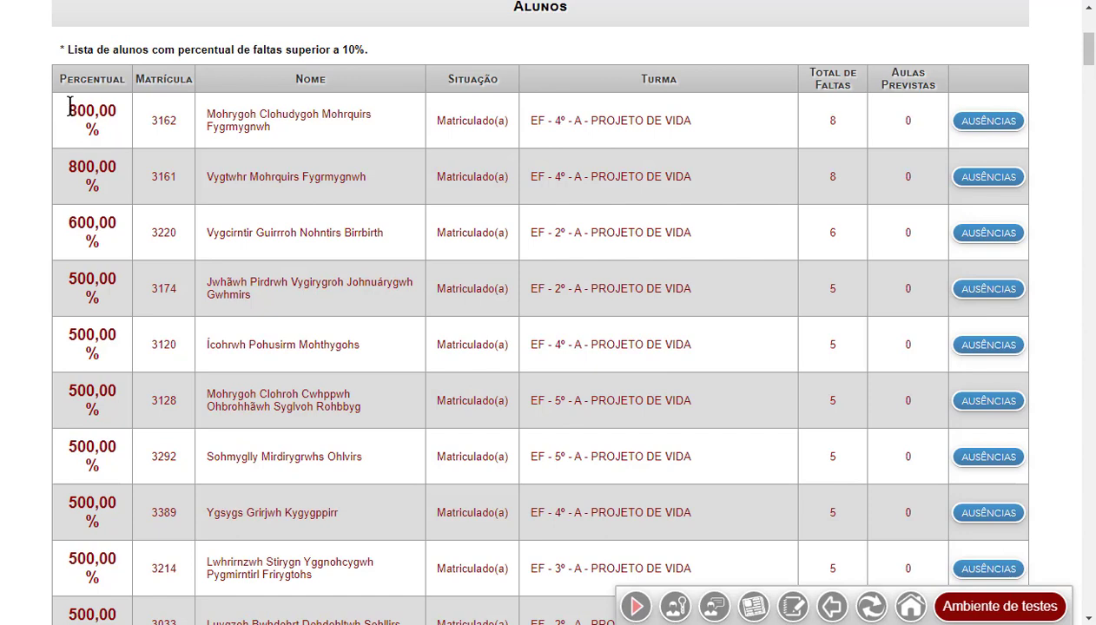
left_click_drag(69, 104, 113, 133)
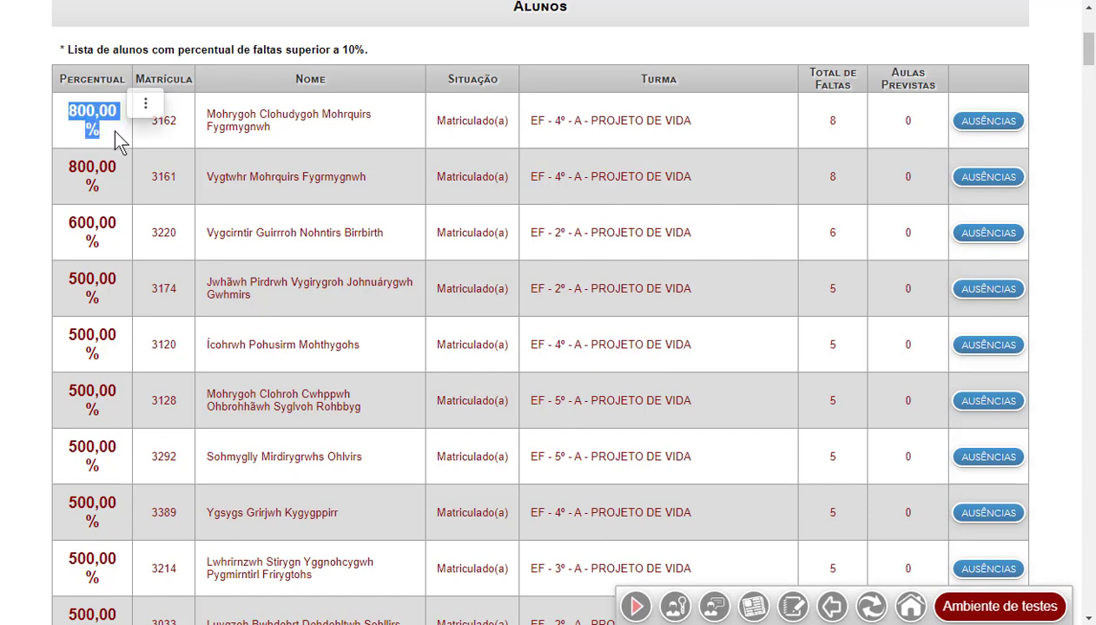
left_click(99, 129)
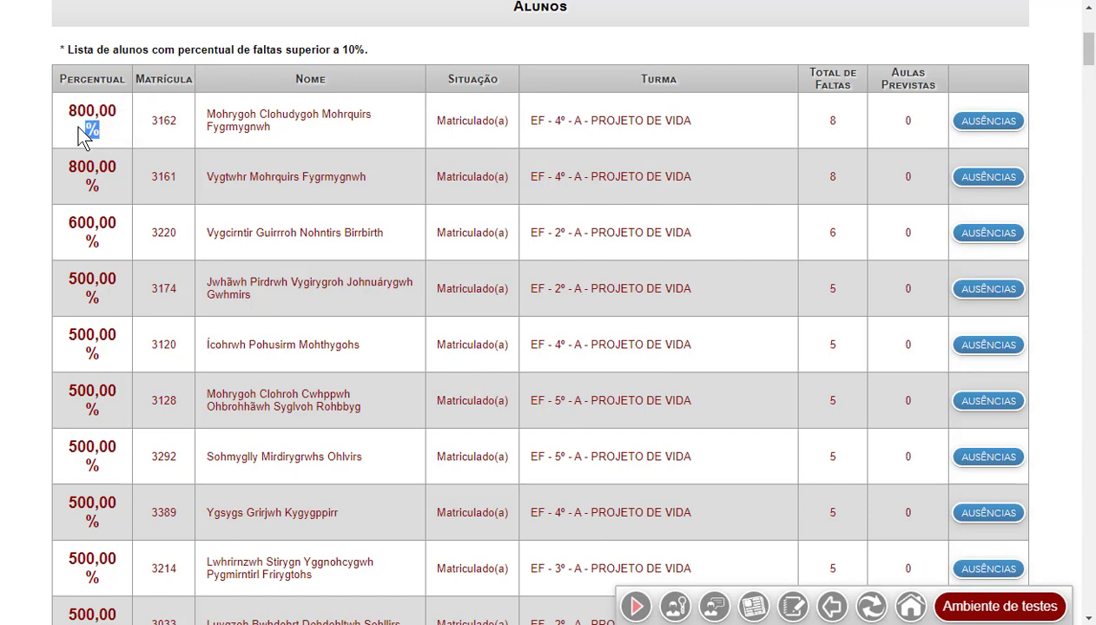
left_click_drag(77, 125, 72, 103)
left_click_drag(912, 119, 899, 134)
left_click_drag(593, 120, 697, 132)
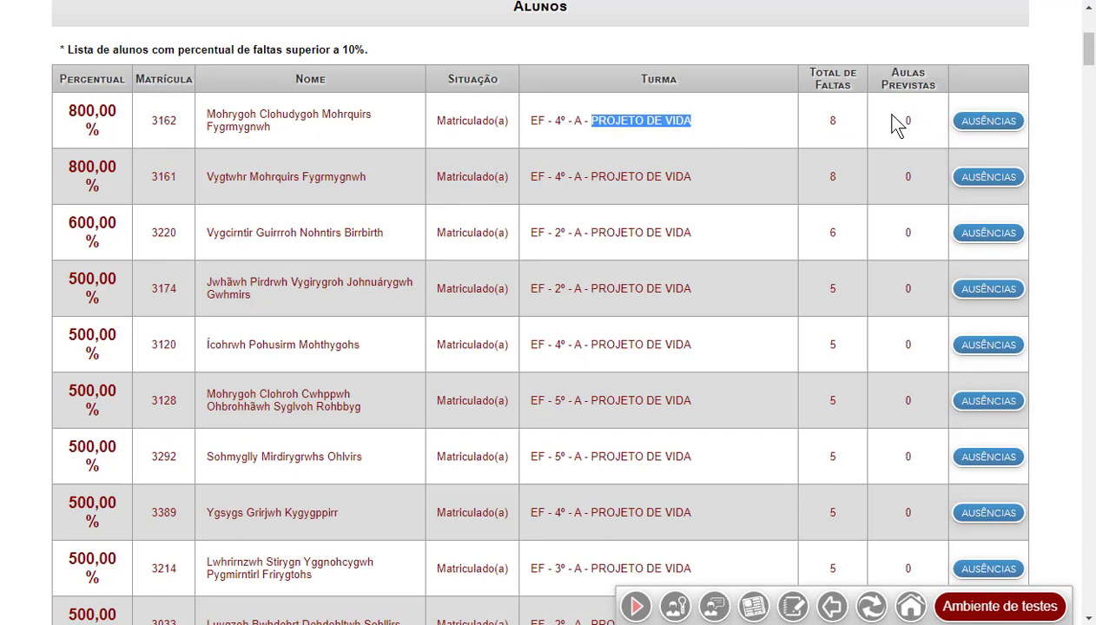
left_click_drag(69, 111, 104, 132)
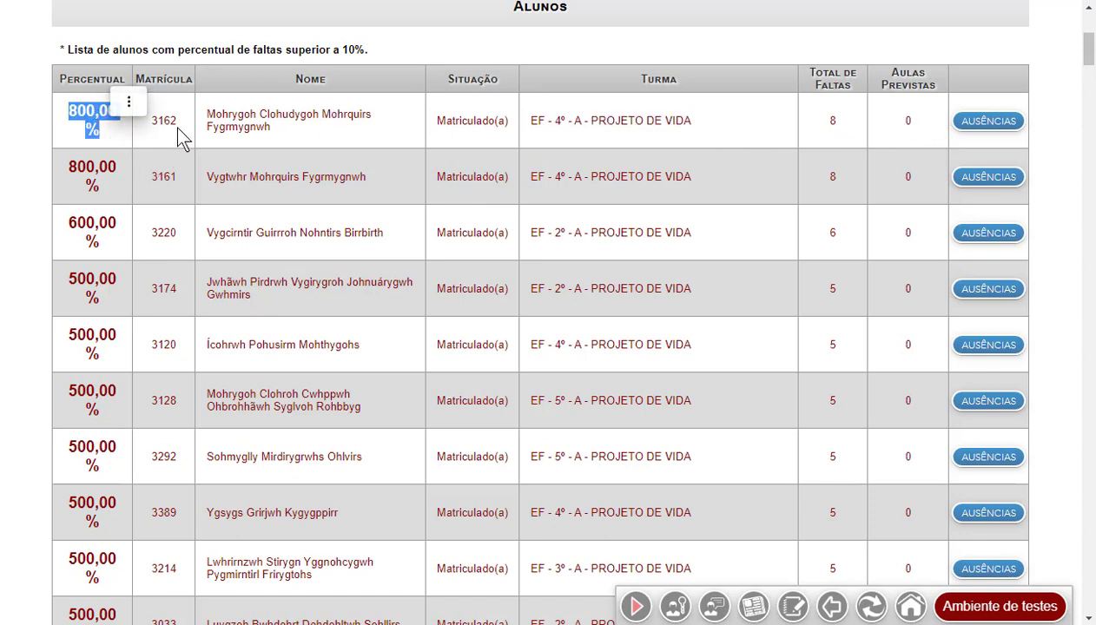
left_click(120, 129)
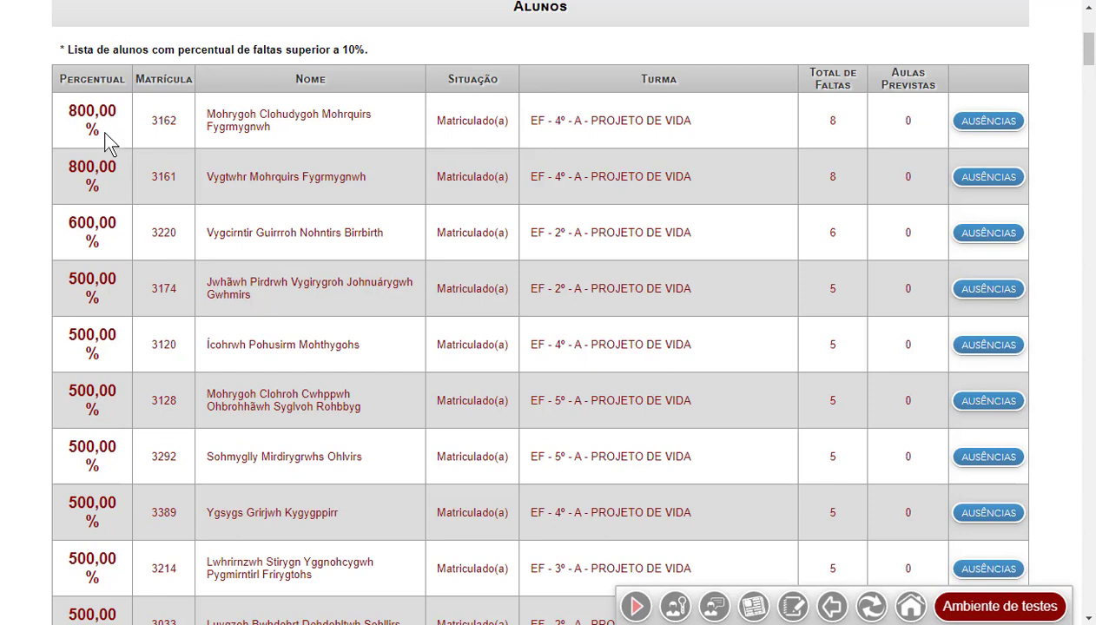
left_click_drag(71, 116, 111, 137)
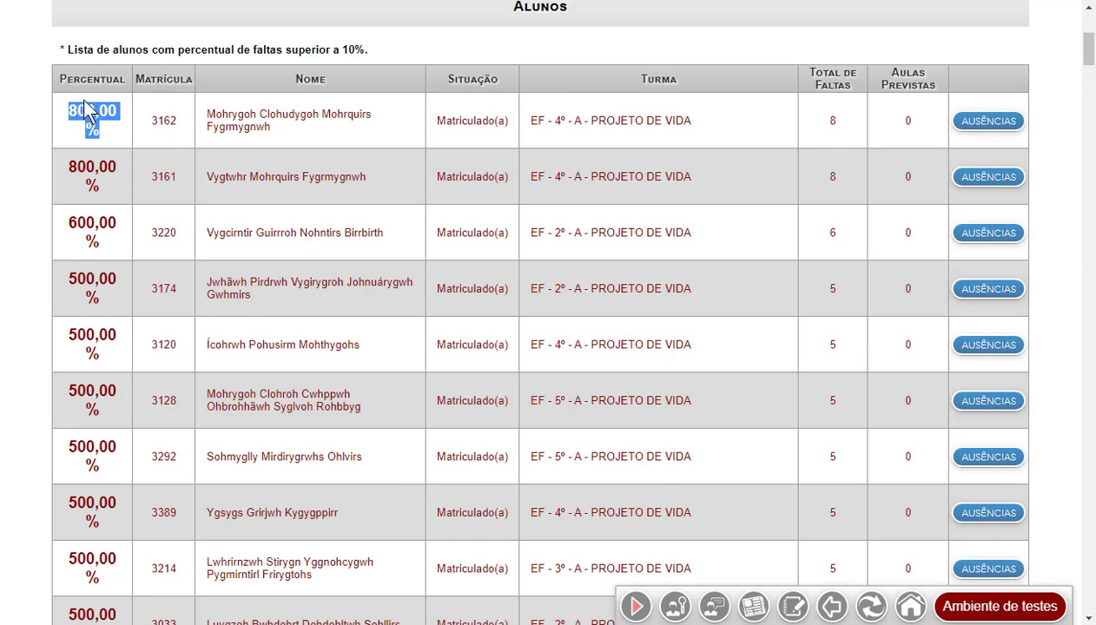
Compare the other rows' percentages with the first row's planned lessons and subject, and read the note above the student list
scroll(88, 317, "down", 1)
scroll(159, 273, "down", 4)
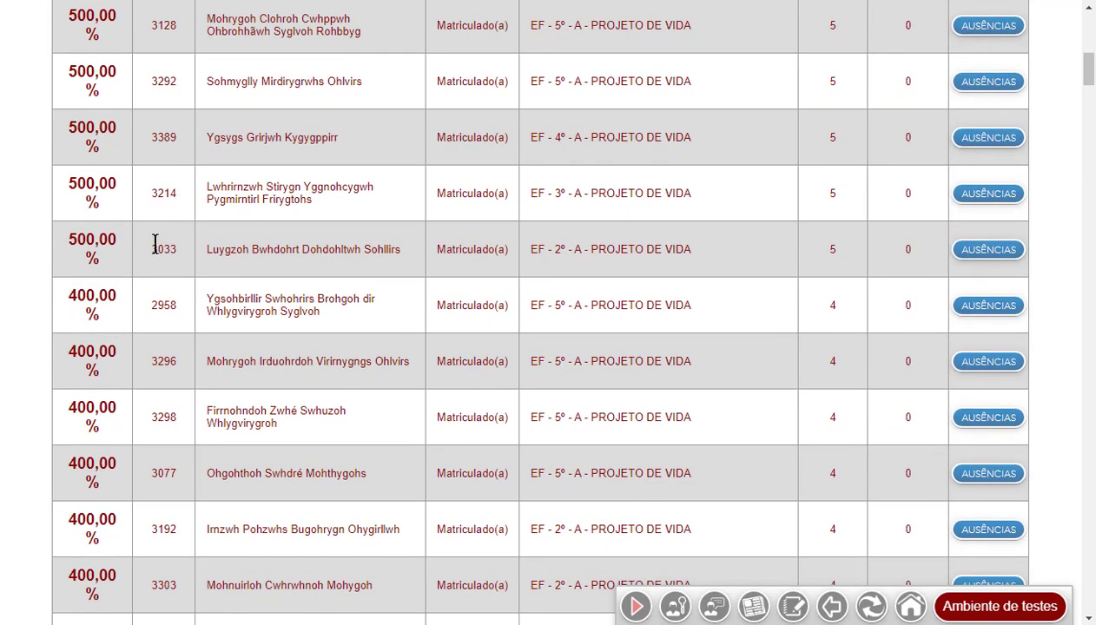
scroll(152, 252, "up", 8)
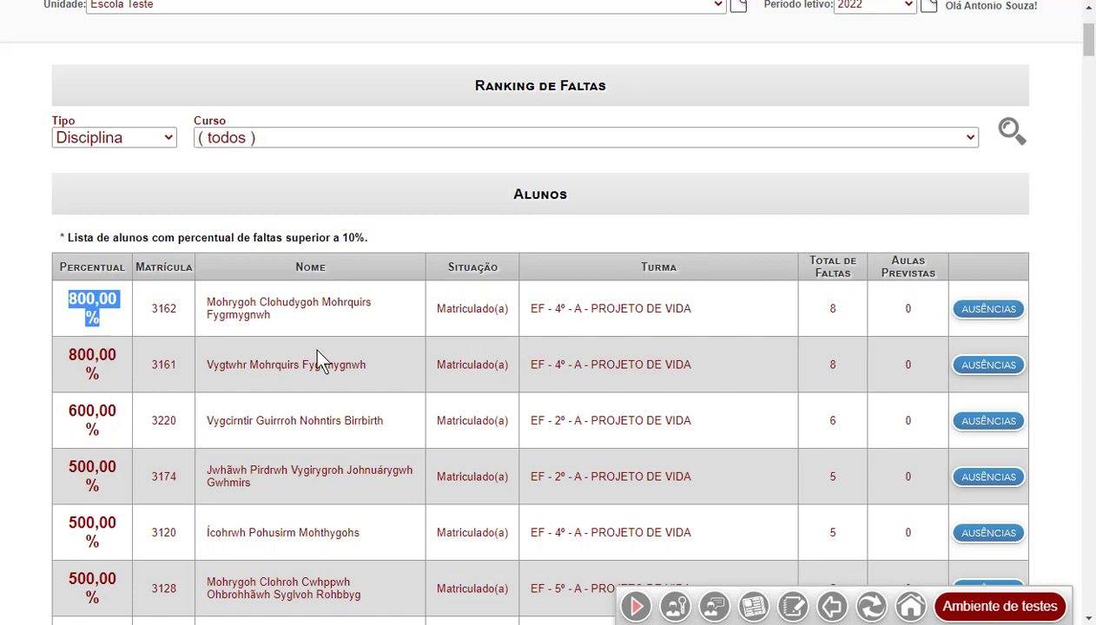
left_click(116, 322)
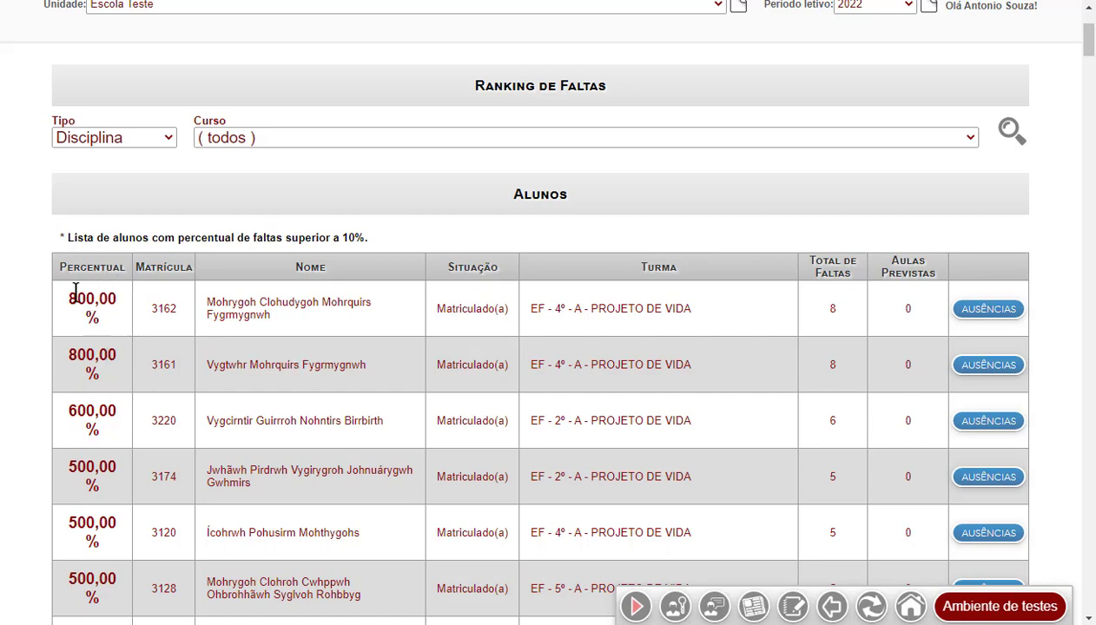
left_click_drag(76, 298, 102, 324)
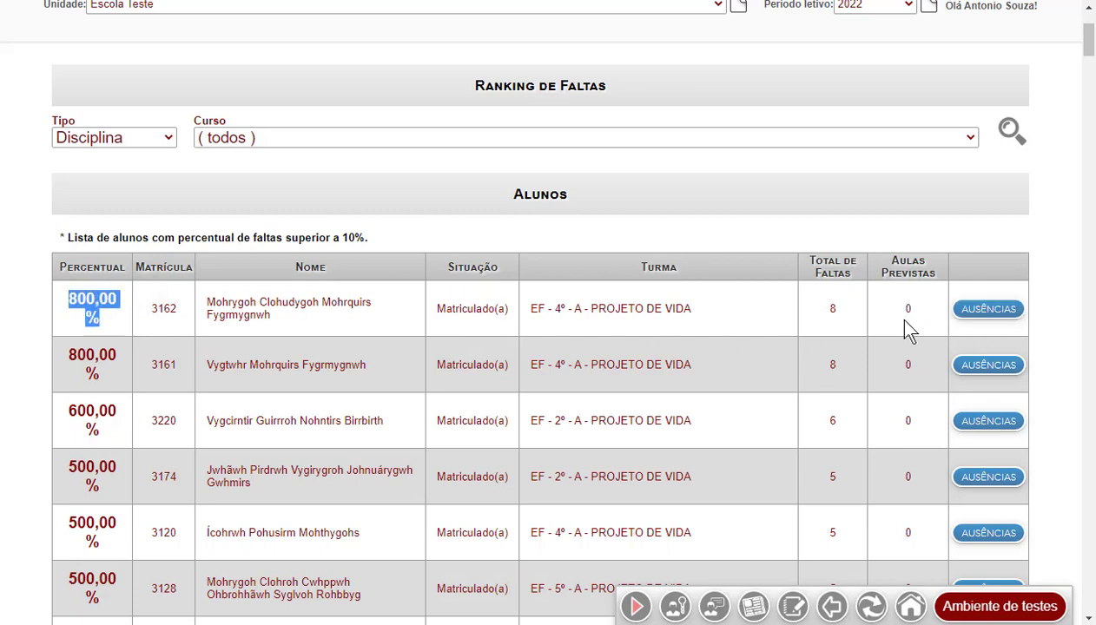
left_click_drag(908, 311, 909, 308)
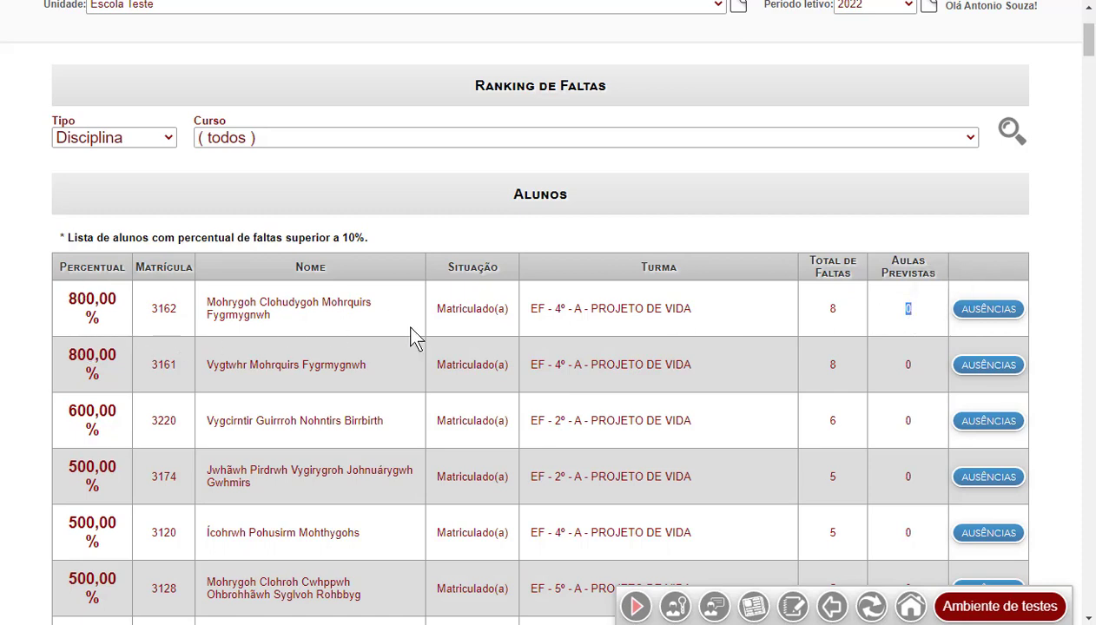
left_click_drag(591, 308, 696, 306)
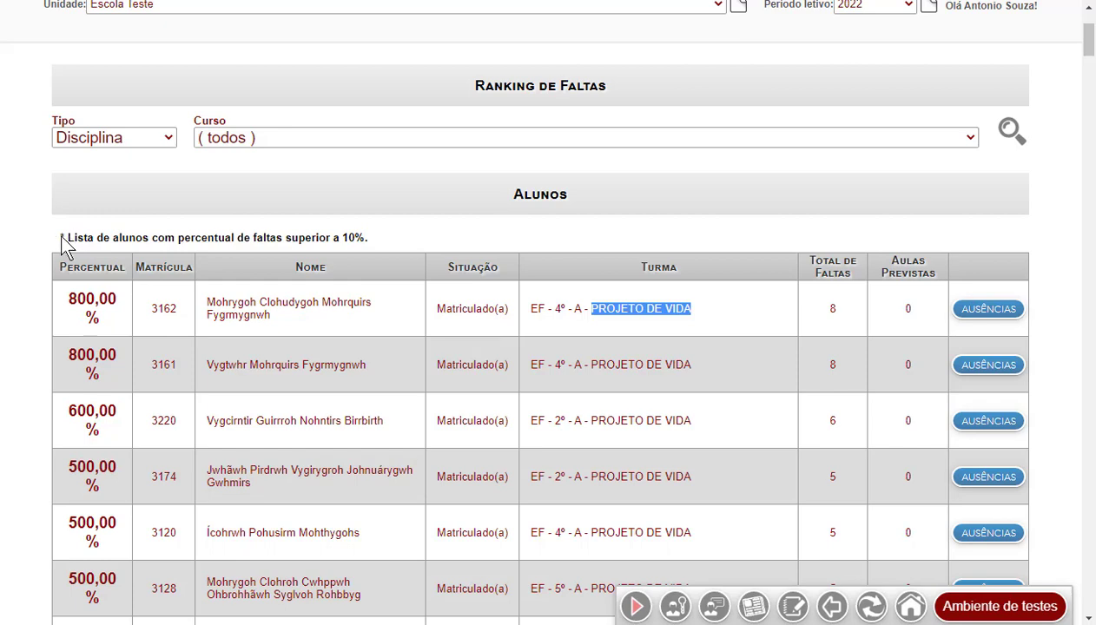
left_click_drag(62, 238, 369, 240)
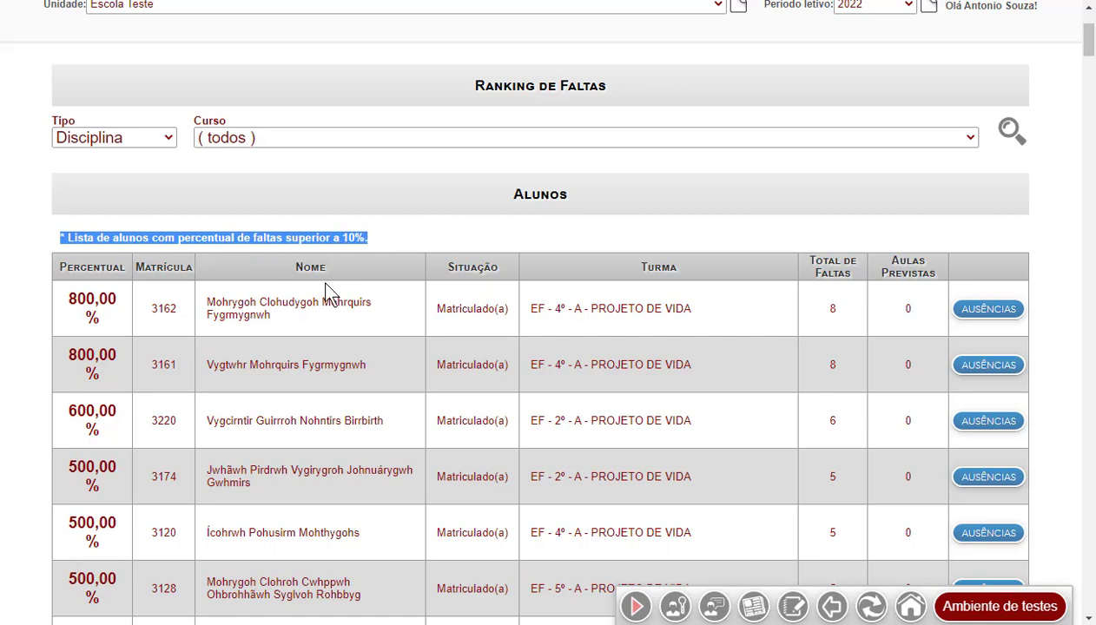
left_click(445, 247)
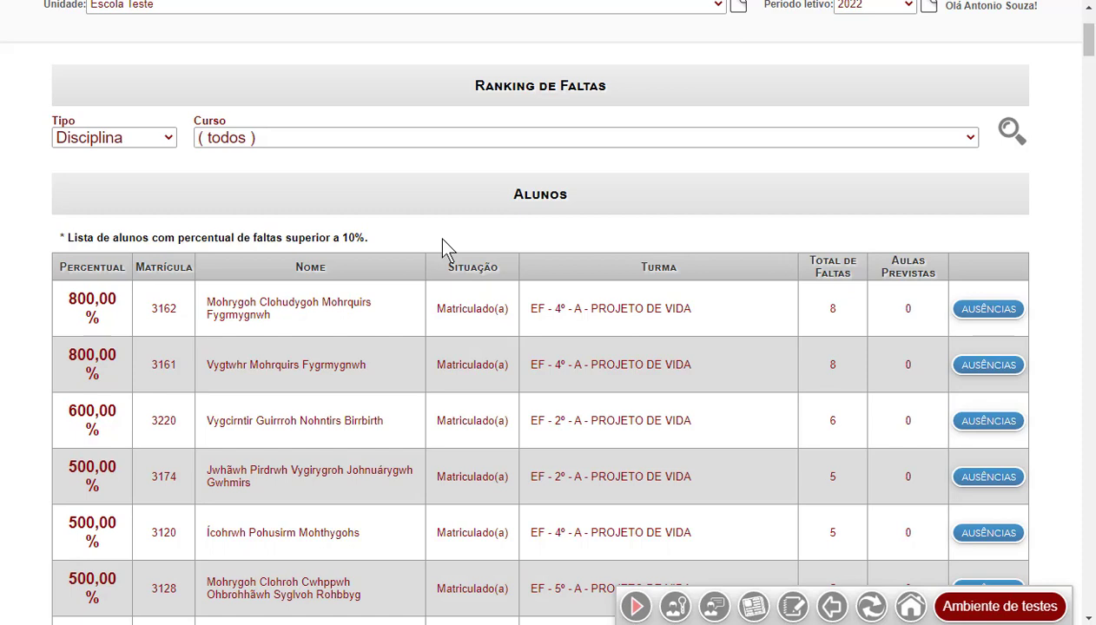
Filter the ranking by the course Ensino Médio and review the color-coded absence percentages down the student list
left_click(319, 137)
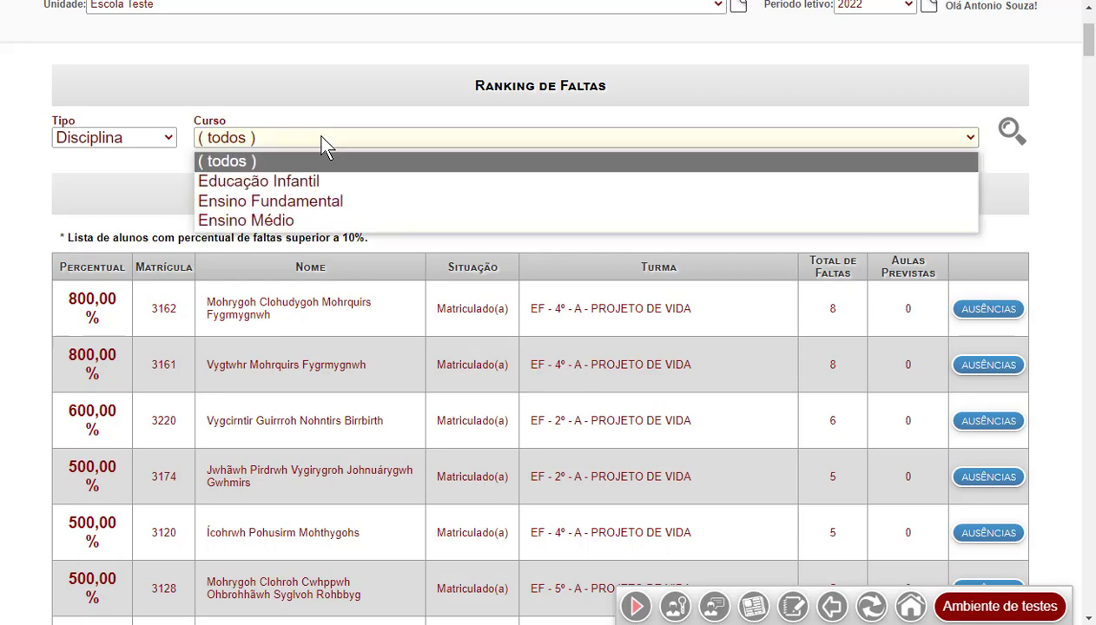
left_click(308, 222)
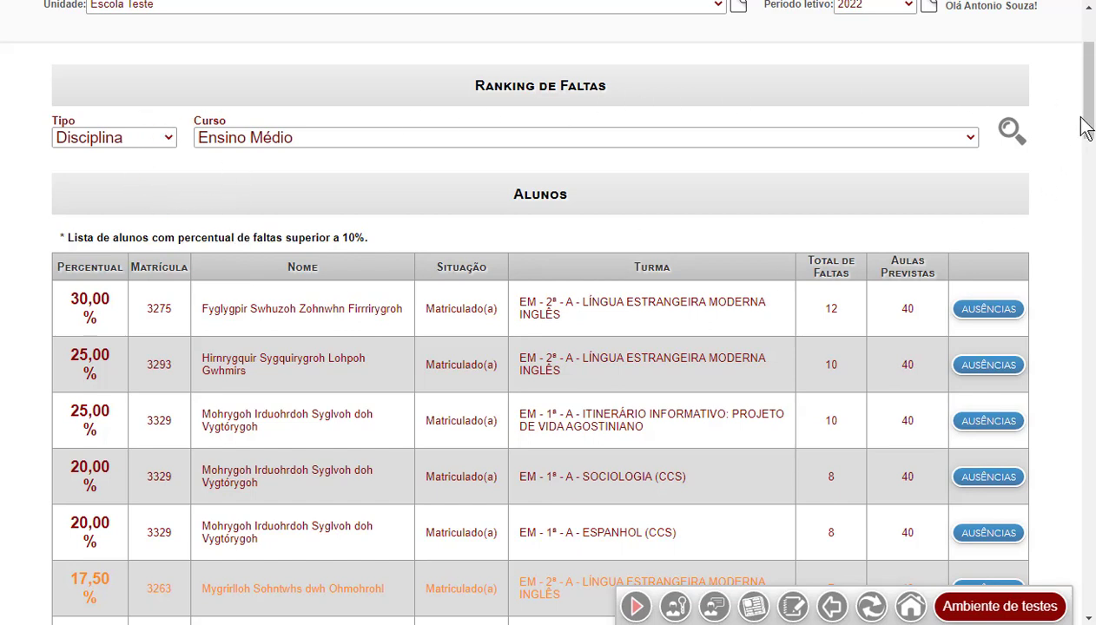
scroll(1084, 131, "down", 3)
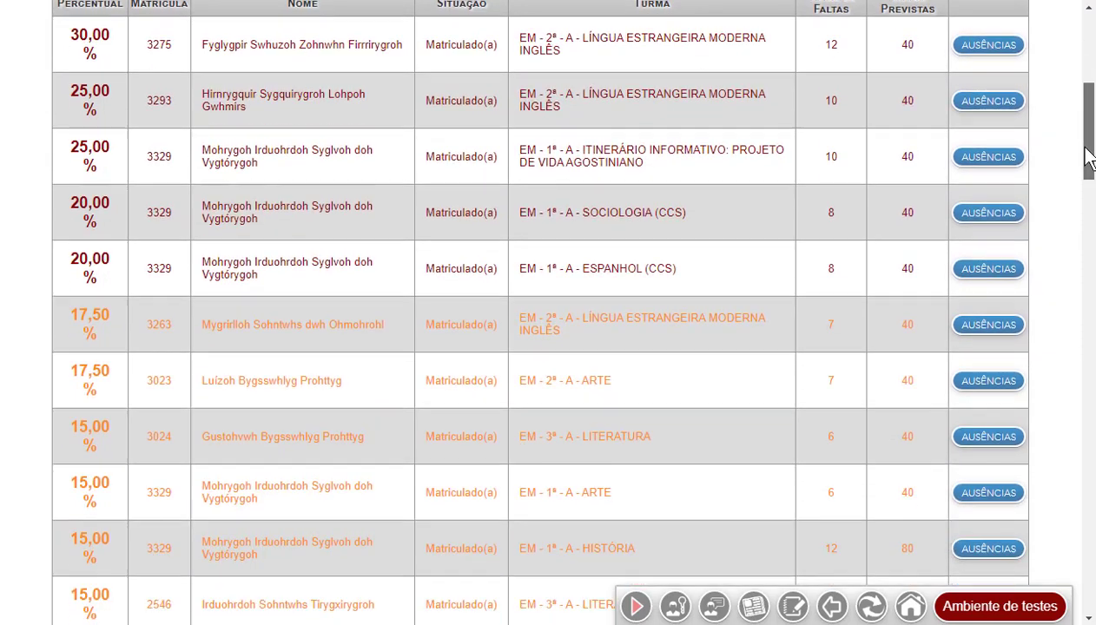
scroll(1086, 156, "up", 2)
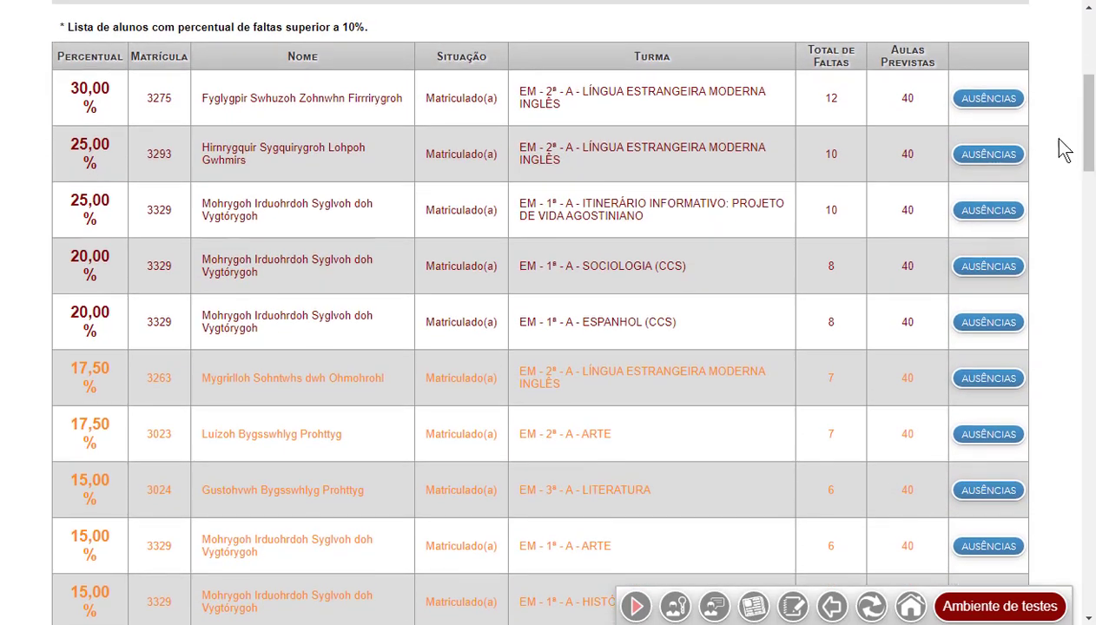
left_click_drag(70, 87, 109, 87)
left_click(104, 120)
left_click_drag(1090, 160, 1091, 201)
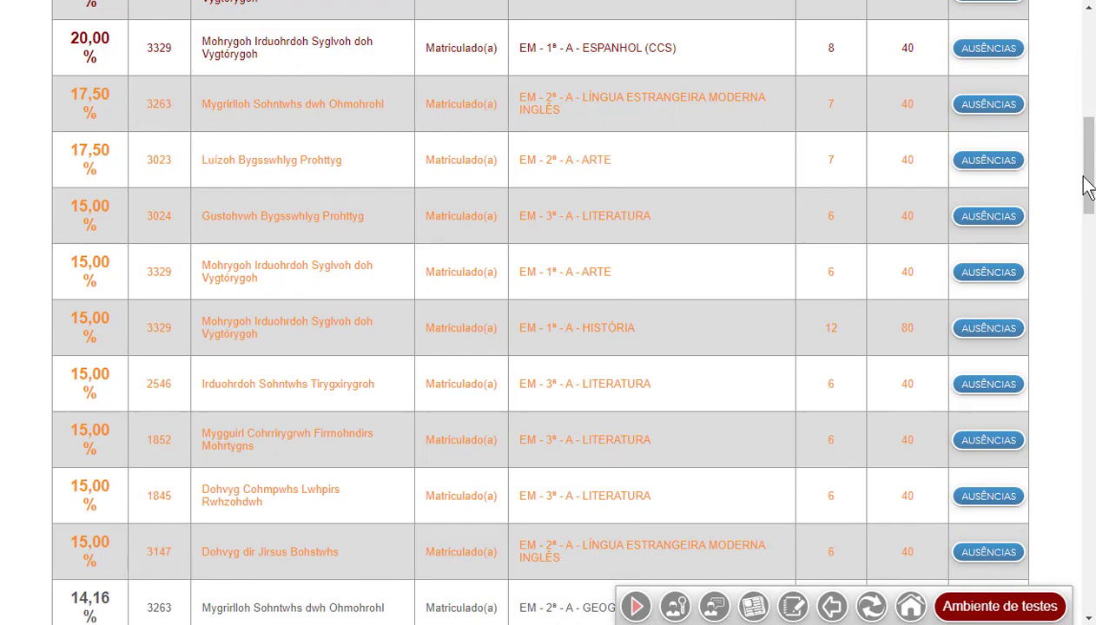
left_click_drag(1084, 184, 1090, 263)
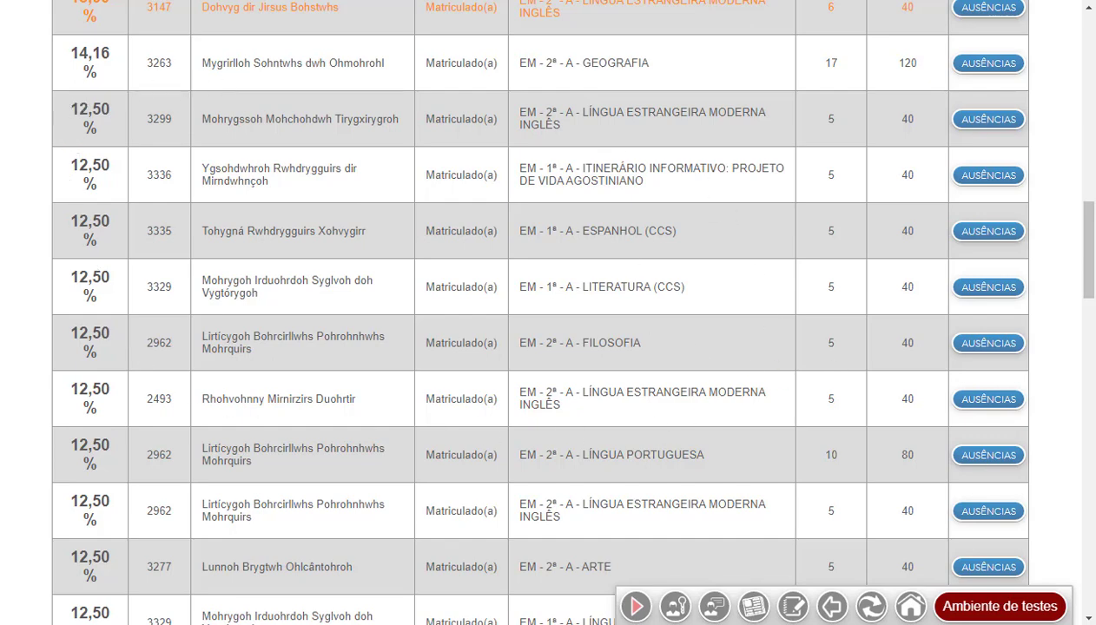
Open the absences of the first student in the ranking, filter by LÍNGUA ESTRANGEIRA MODERNA INGLÊS, and review the absences per trimester
left_click_drag(1091, 290, 1091, 130)
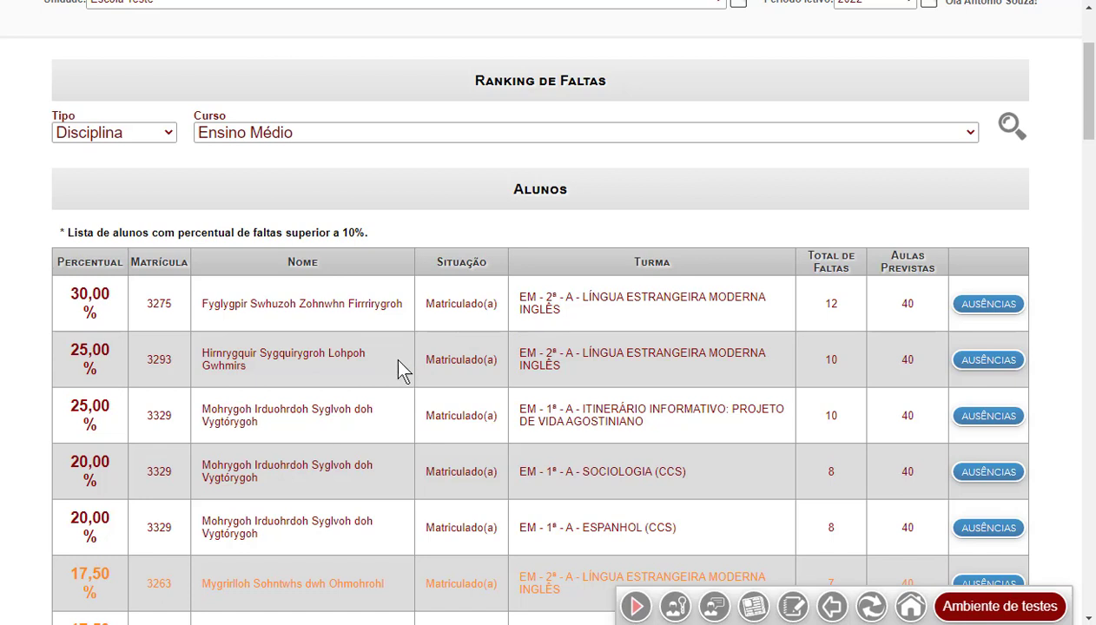
left_click(982, 311)
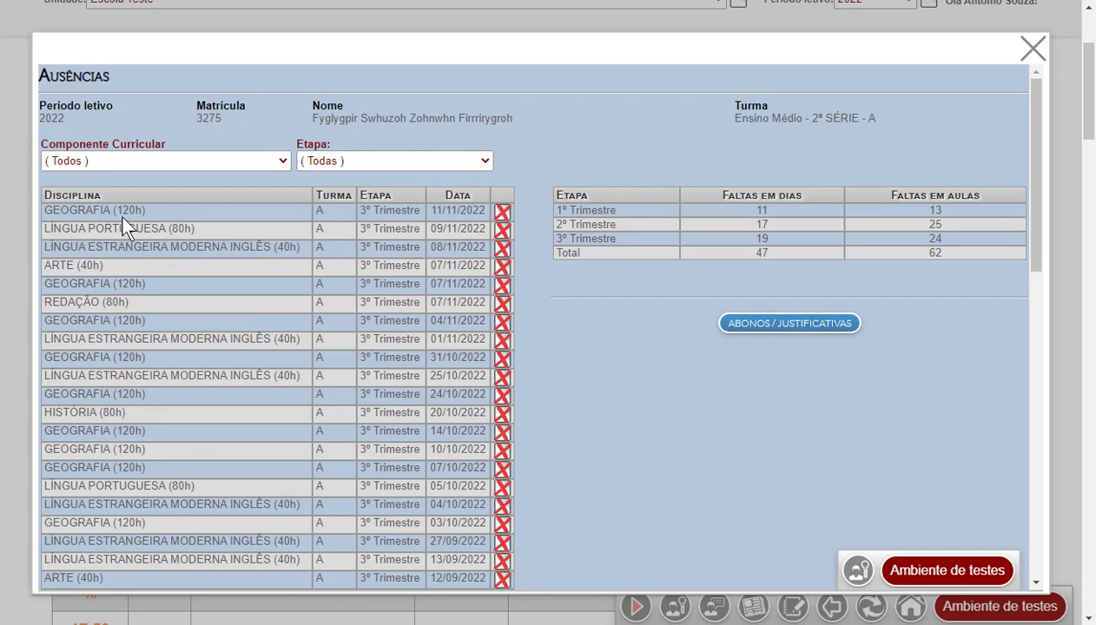
left_click_drag(116, 210, 144, 210)
left_click(217, 358)
left_click(283, 163)
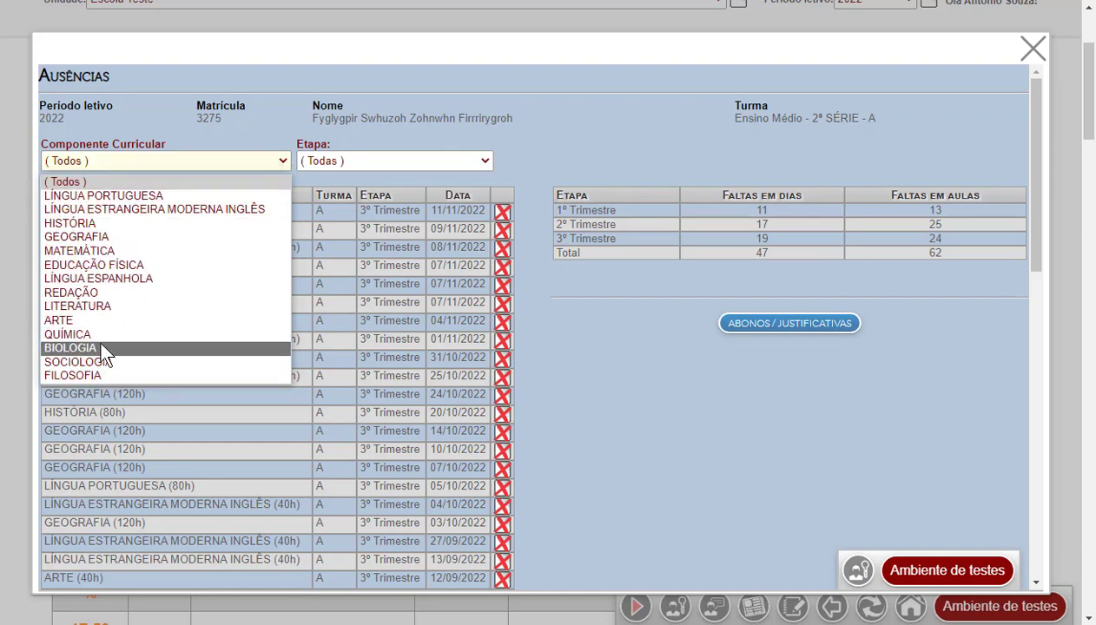
left_click(110, 211)
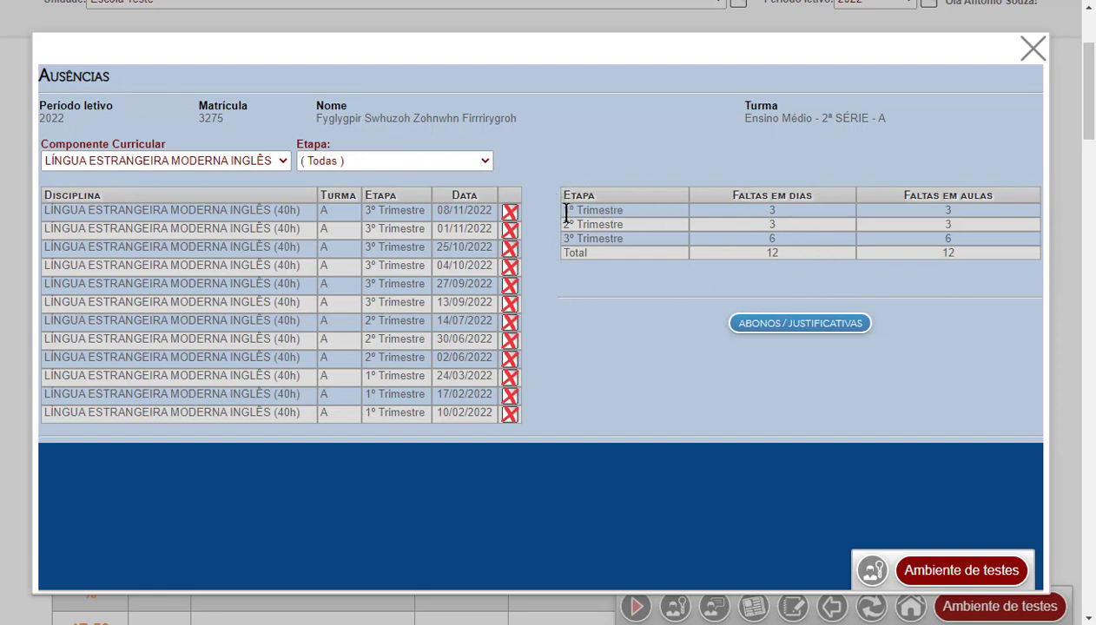
left_click_drag(567, 210, 626, 216)
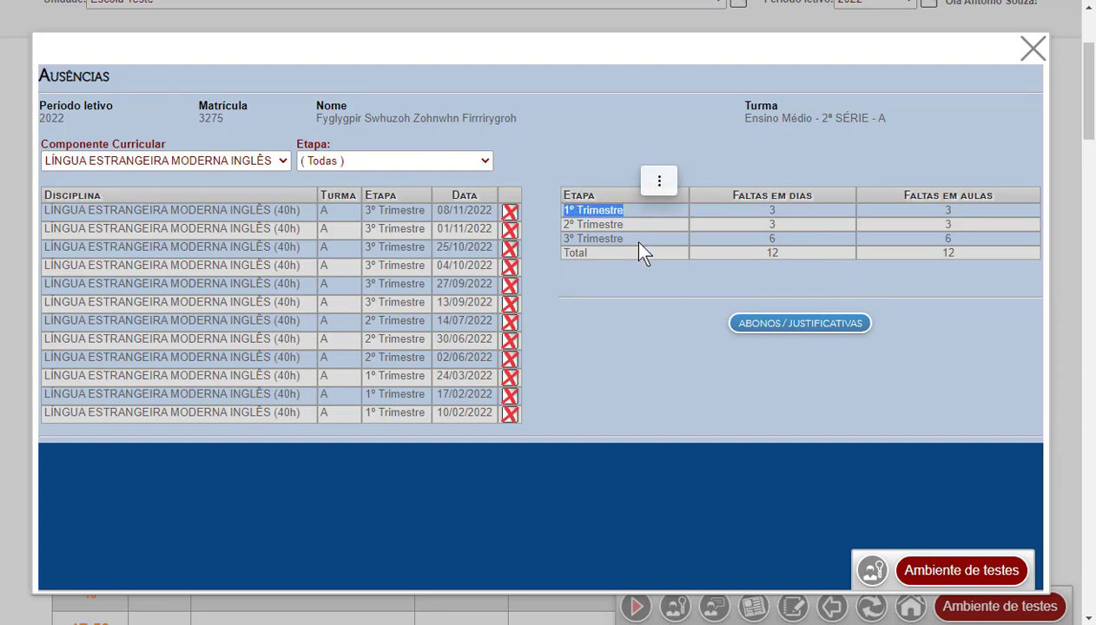
left_click(568, 293)
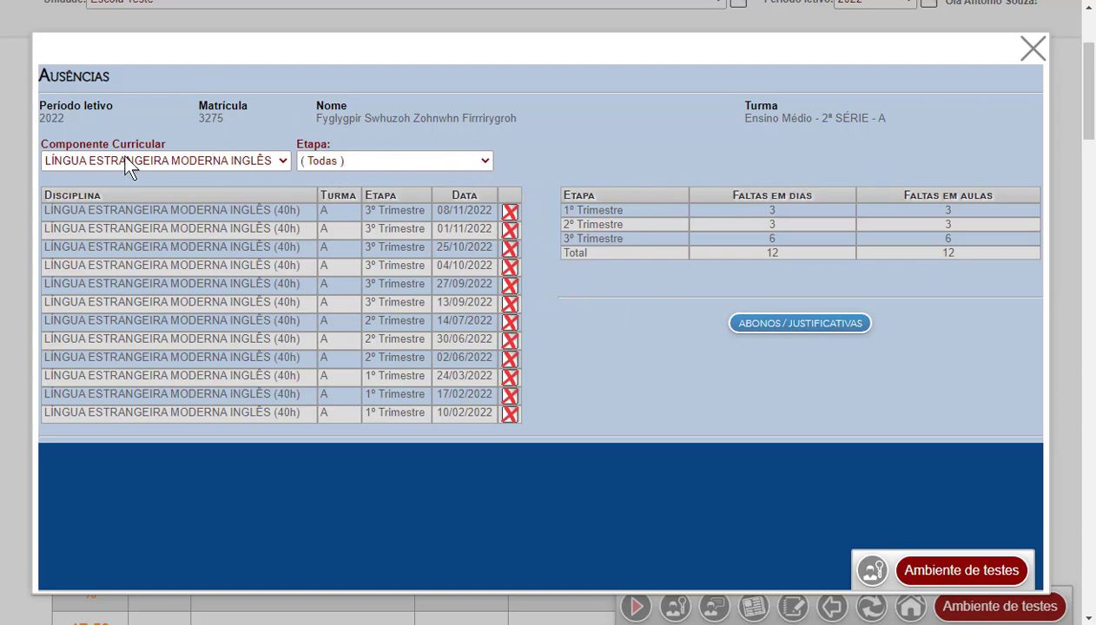
Filter the student's absences by the stage Padrão - 1º Trimestre (Avaliação), and reset the stage filter to (Todas)
left_click(350, 162)
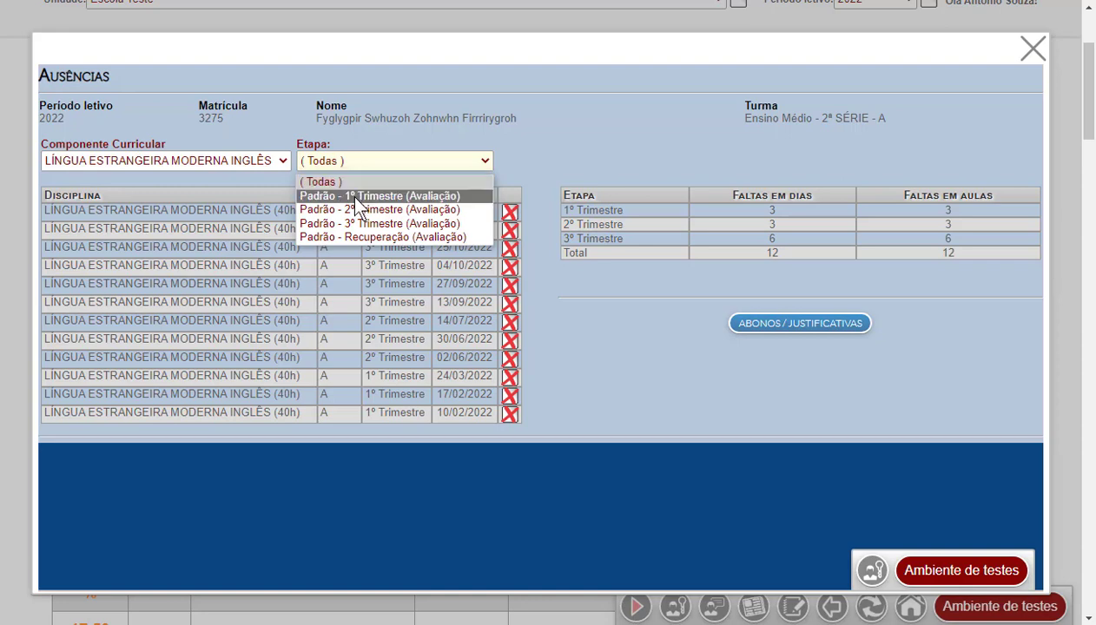
left_click(358, 196)
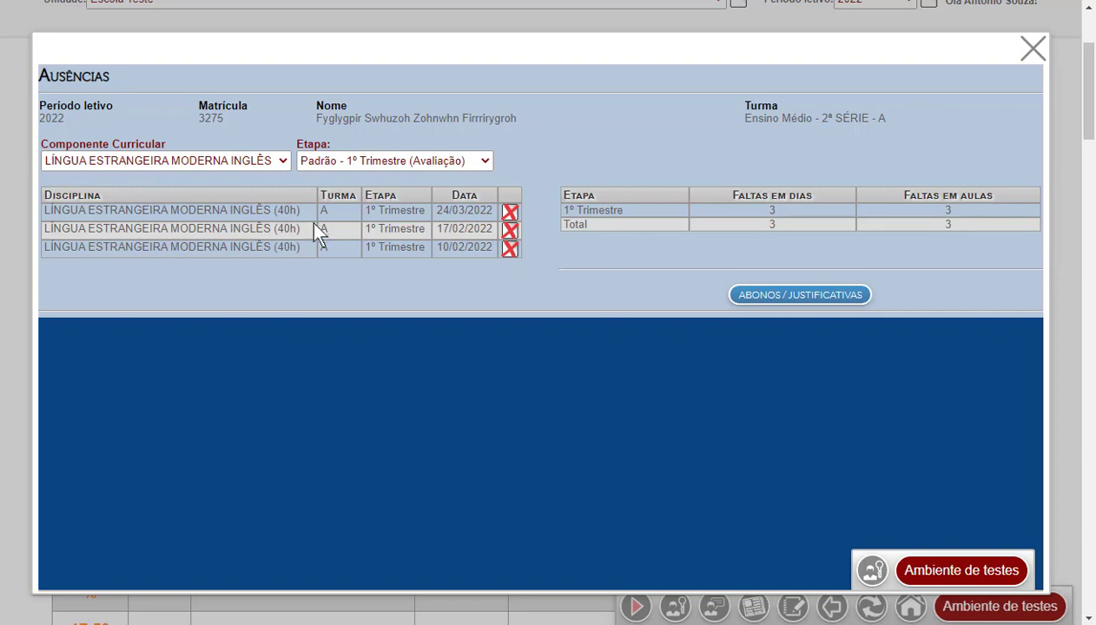
left_click(357, 161)
left_click(355, 182)
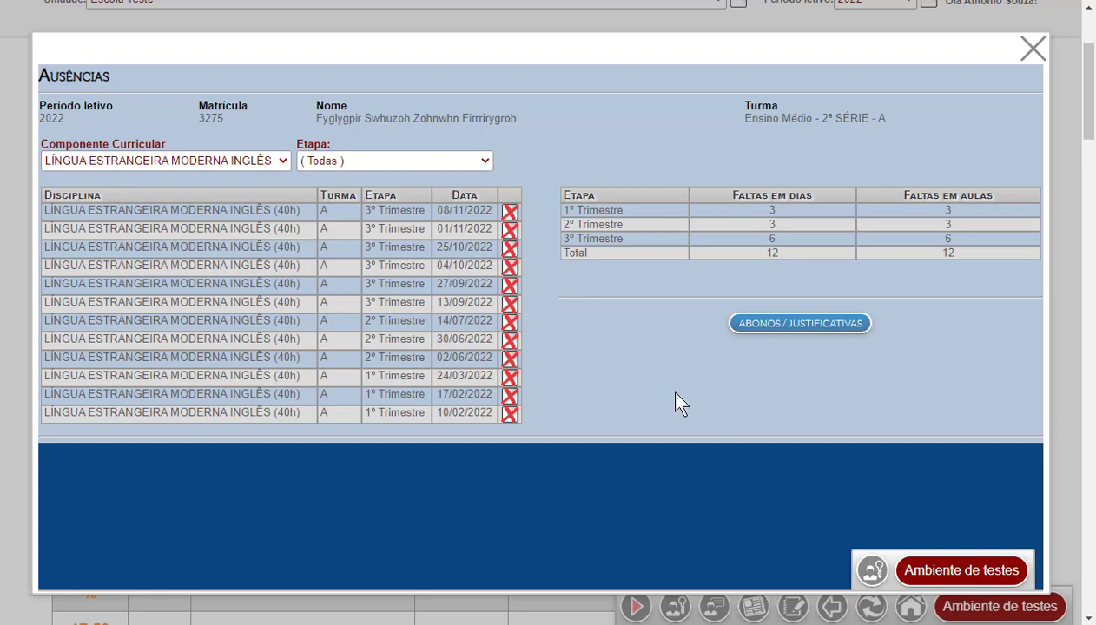
Start a new absence excuse record for the student with the observation "Atestado Médico"
left_click(791, 326)
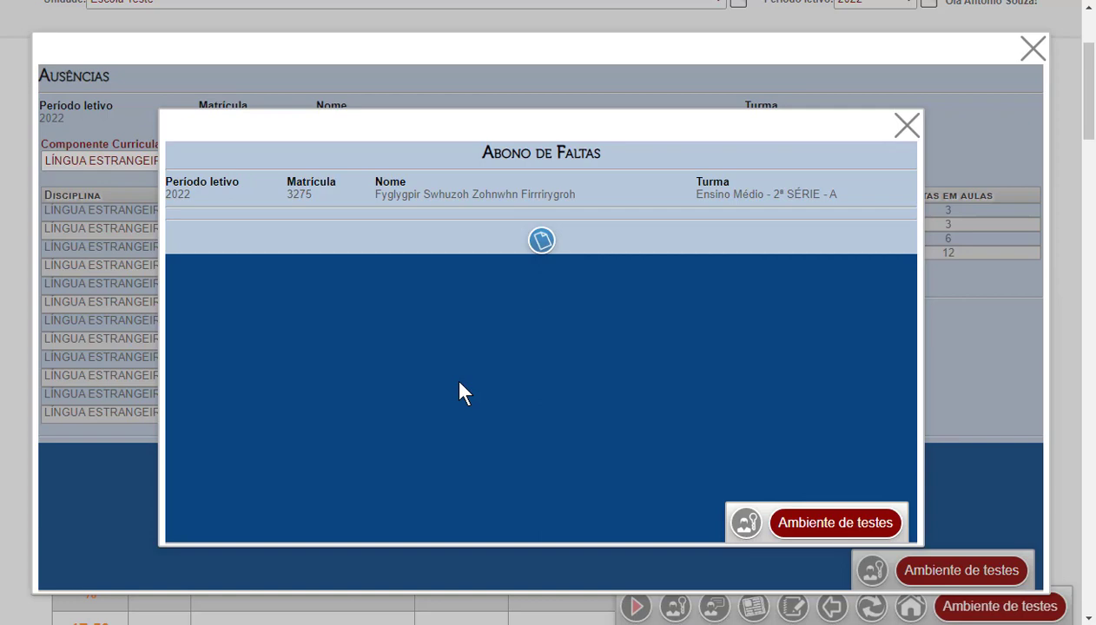
left_click(542, 242)
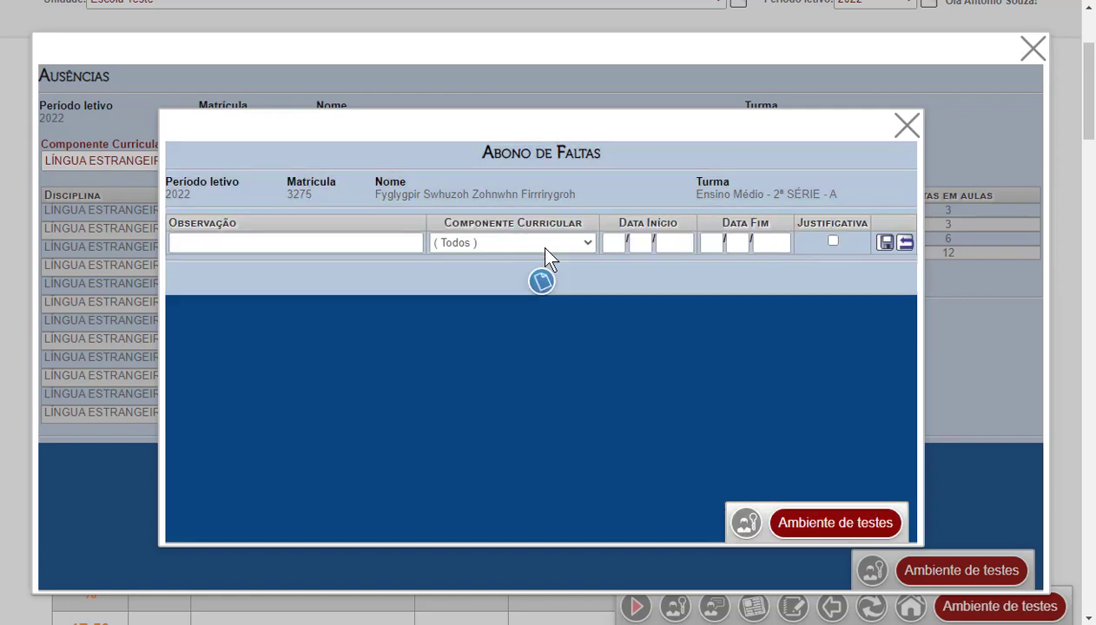
left_click(232, 244)
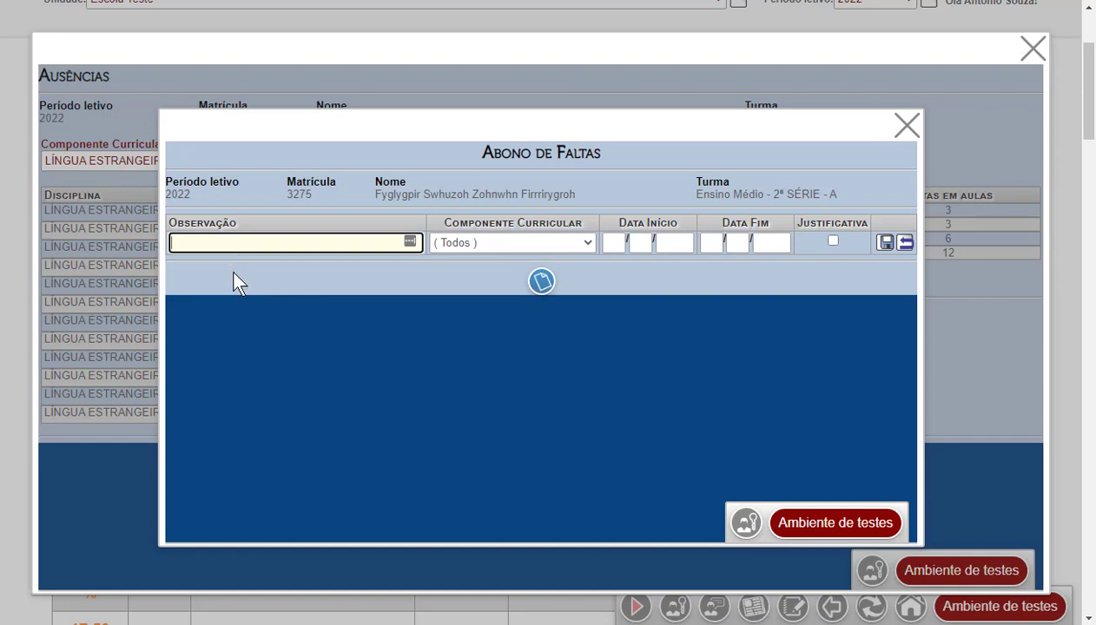
type("Atestado Médico")
Try EDUCAÇÃO FÍSICA as the curricular component of the excuse, and set it back to (Todos)
left_click(560, 244)
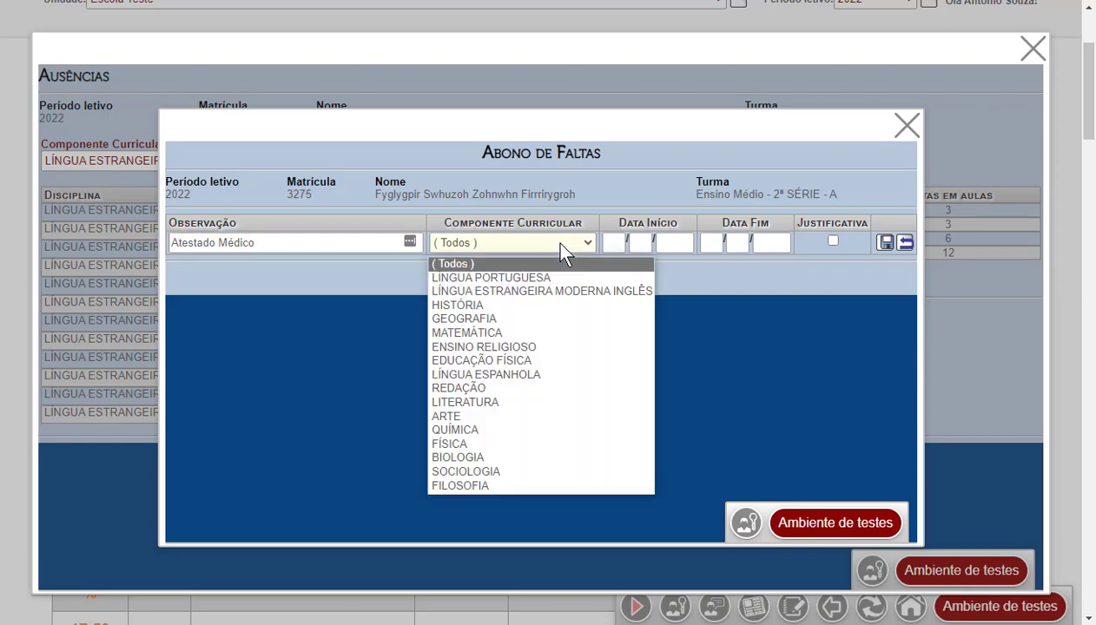
left_click(566, 244)
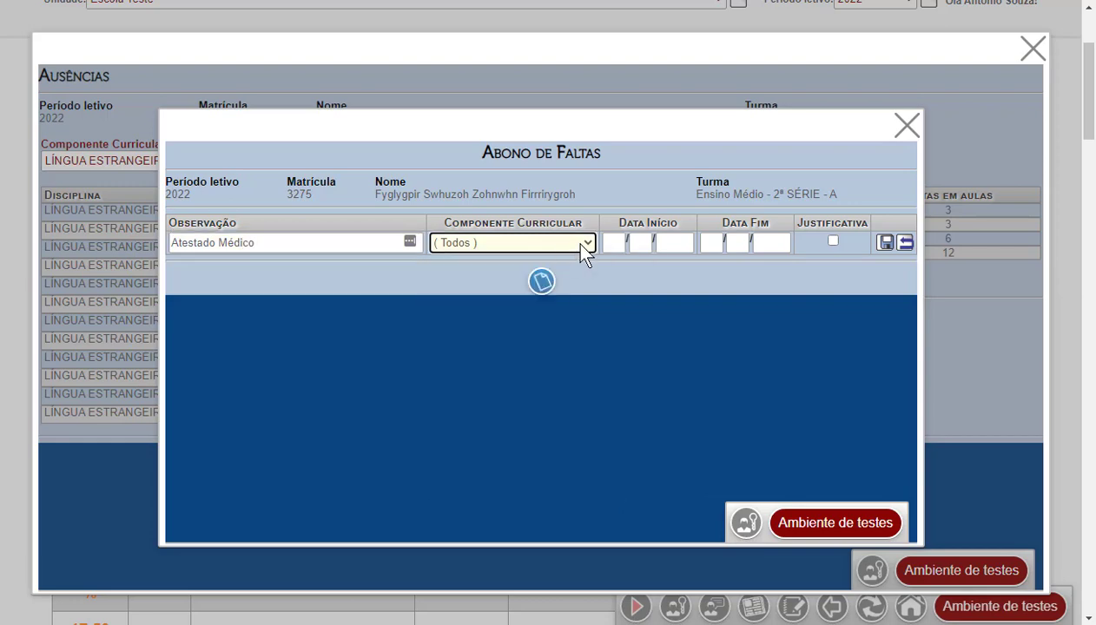
left_click(580, 243)
left_click(581, 244)
left_click(491, 244)
left_click(491, 243)
left_click(485, 247)
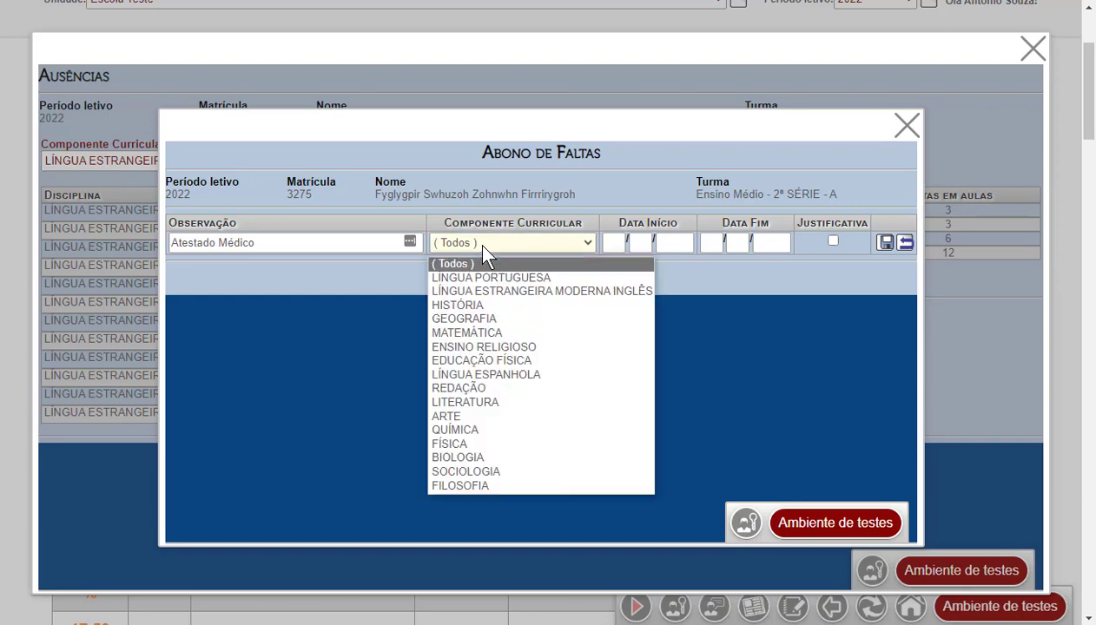
left_click(475, 359)
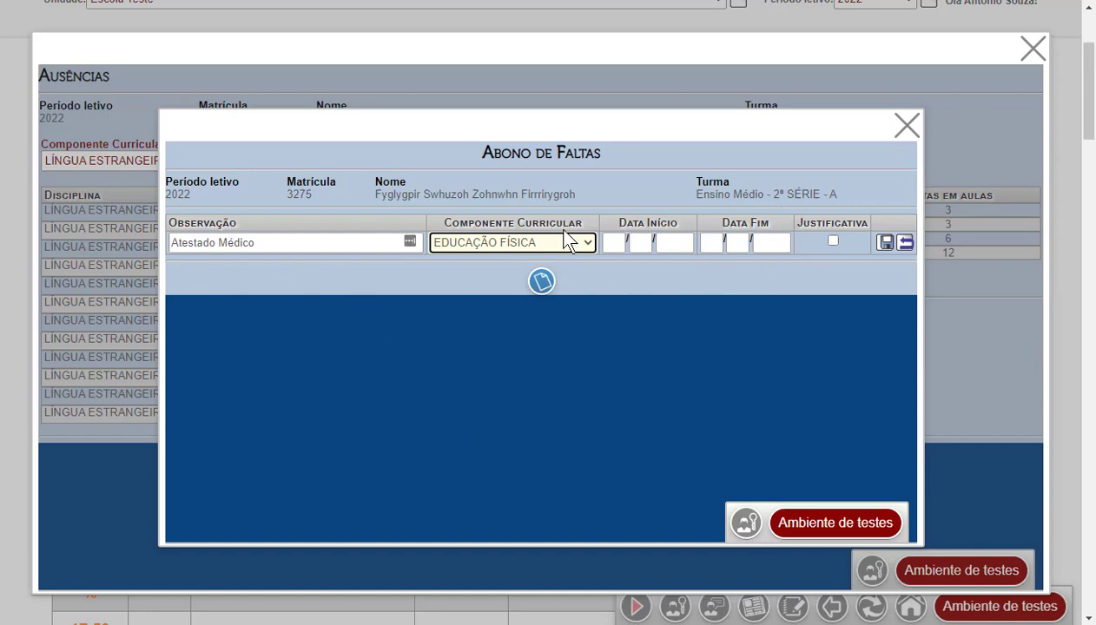
left_click(506, 244)
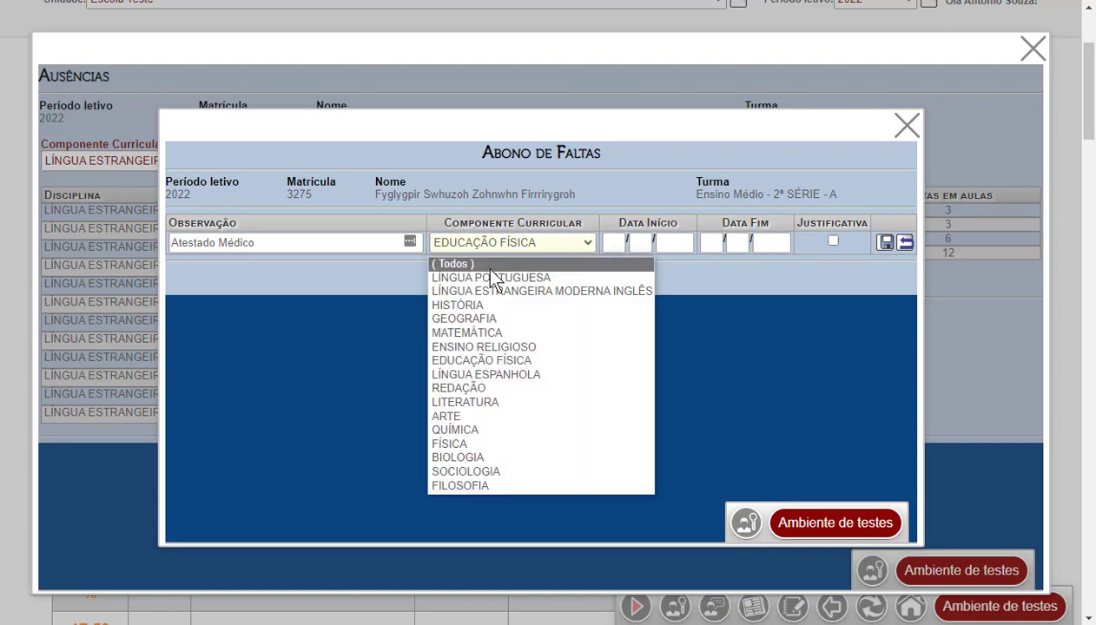
left_click(489, 263)
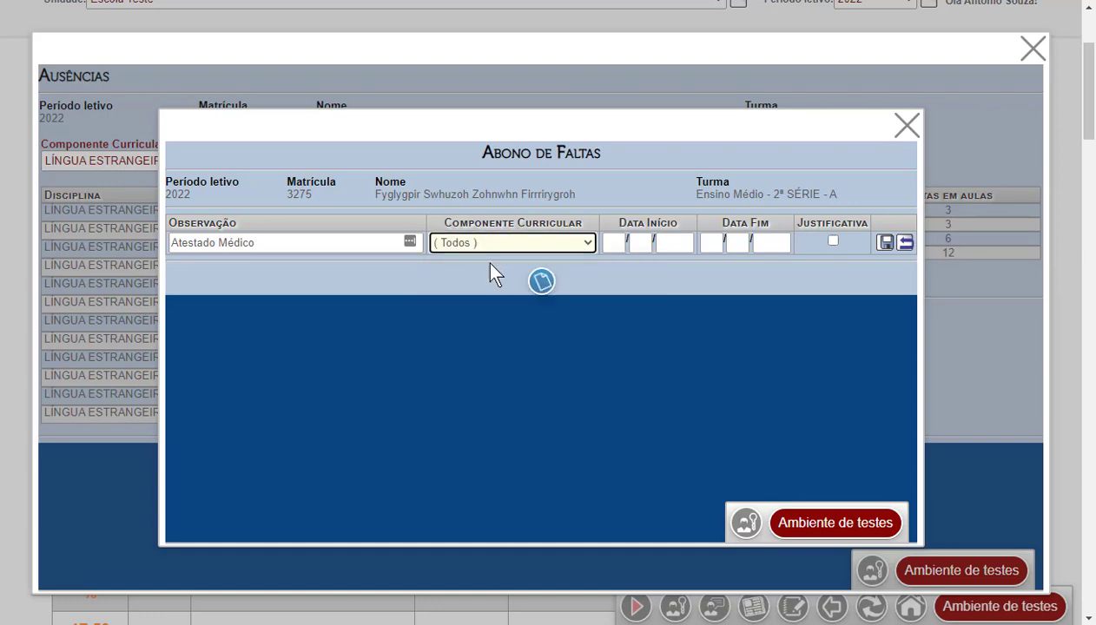
Set the excuse period from 01/10/2022 to 20/10/2022, save the record, and close the Abono de Faltas window
left_click(612, 243)
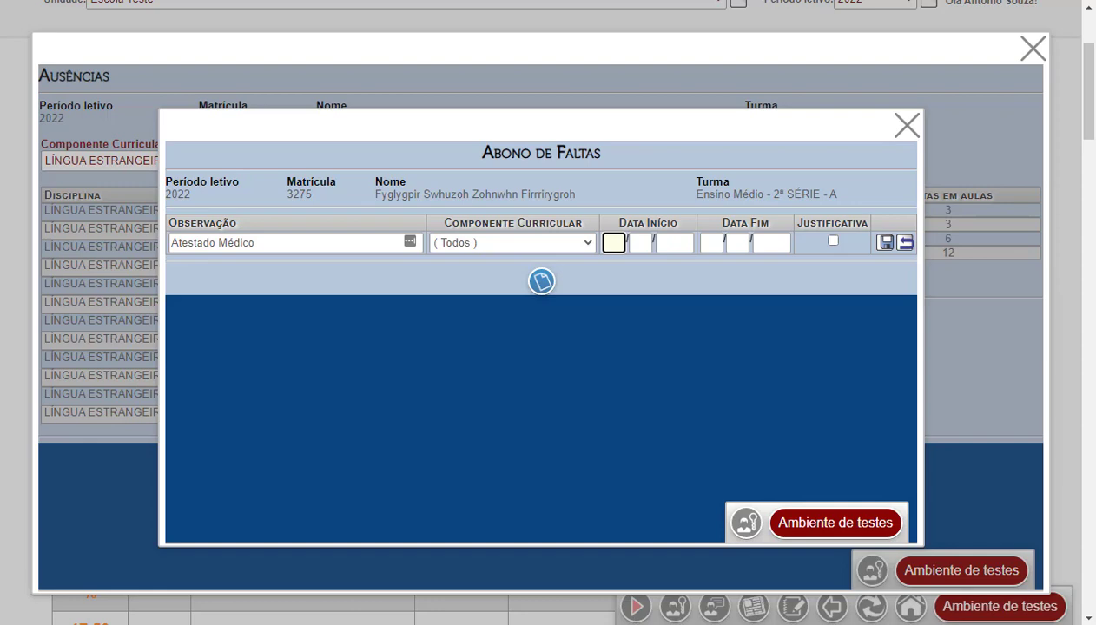
type("011020")
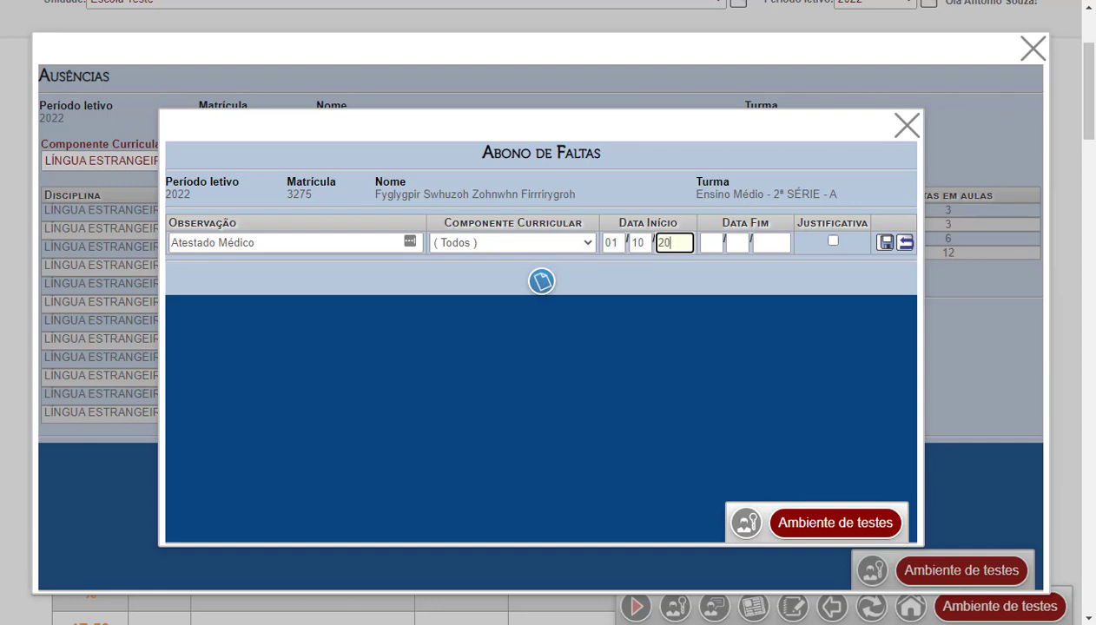
type("22")
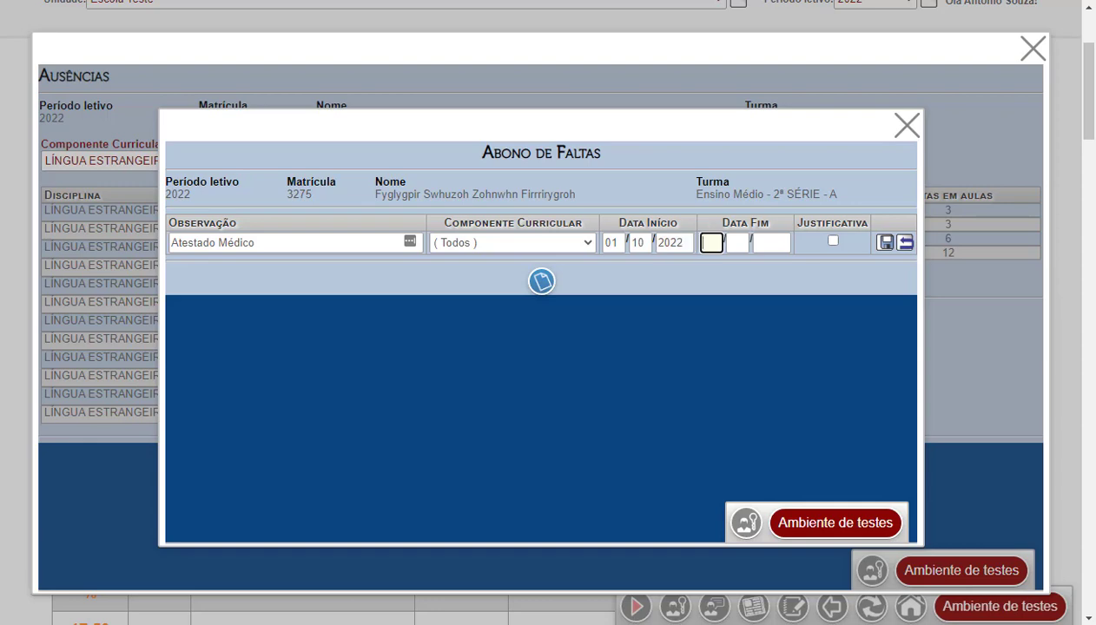
type("2010202")
type("2")
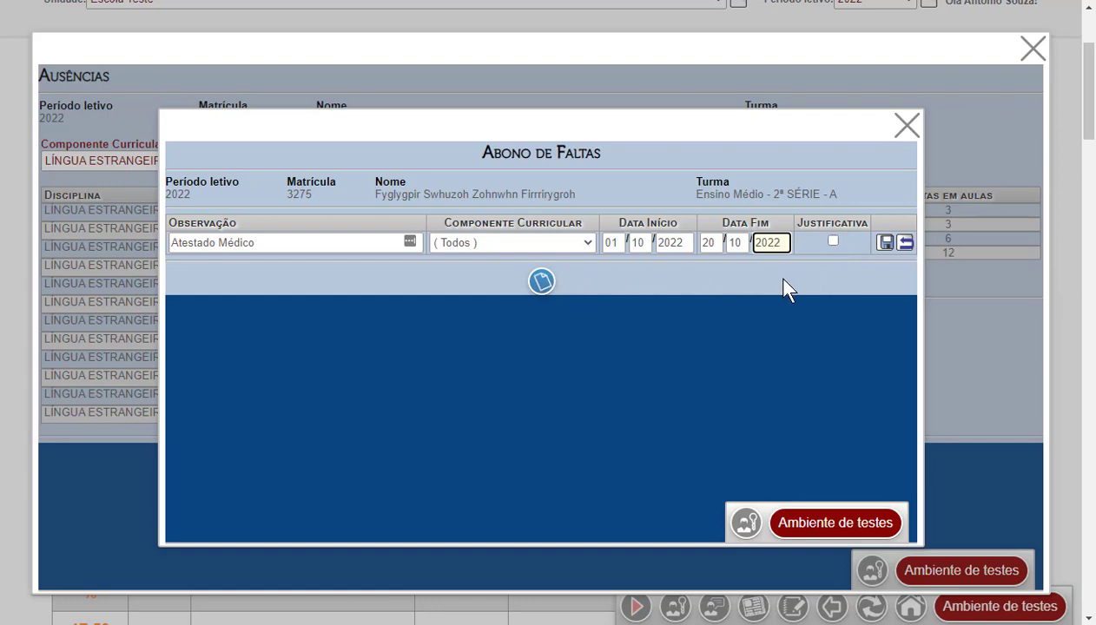
left_click(885, 243)
left_click(503, 382)
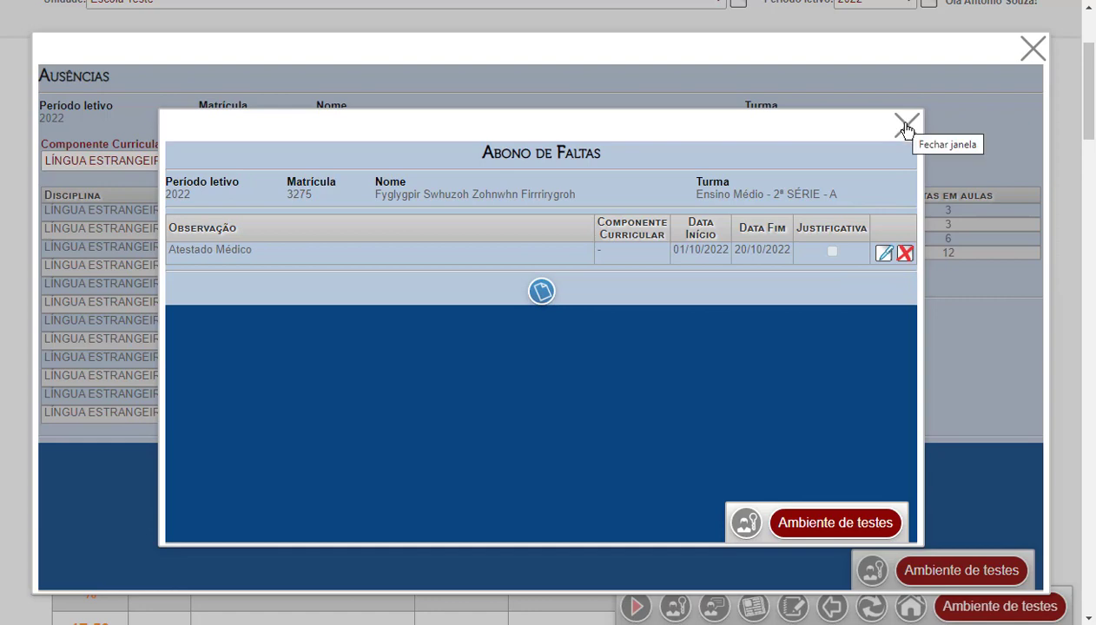
left_click(905, 127)
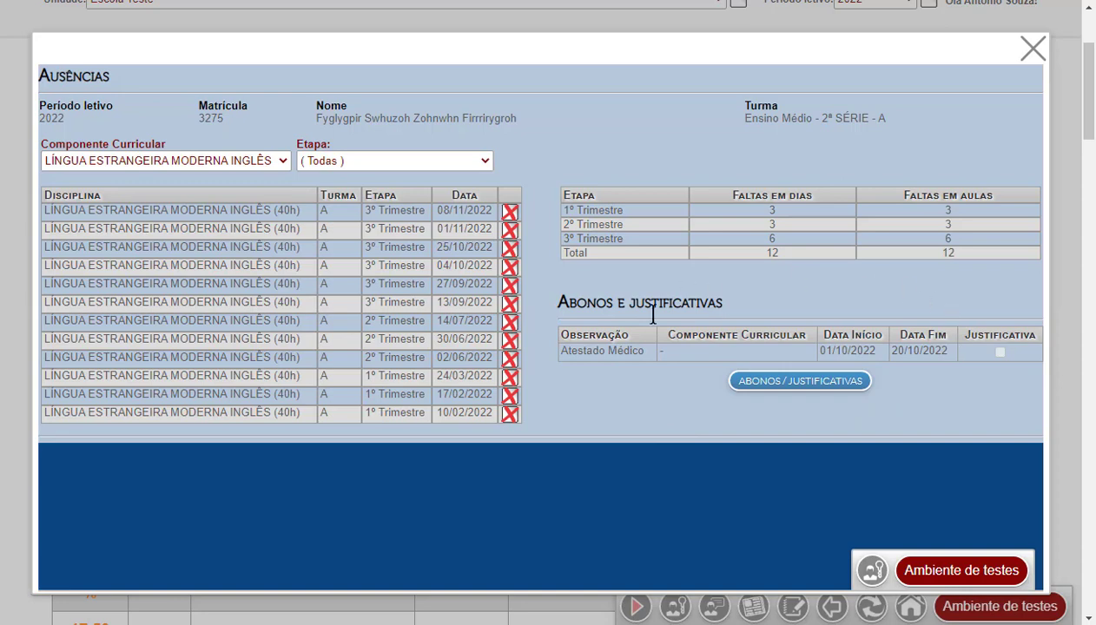
Close the student's absences window and check the absence percentage of the first student in the ranking
left_click(818, 379)
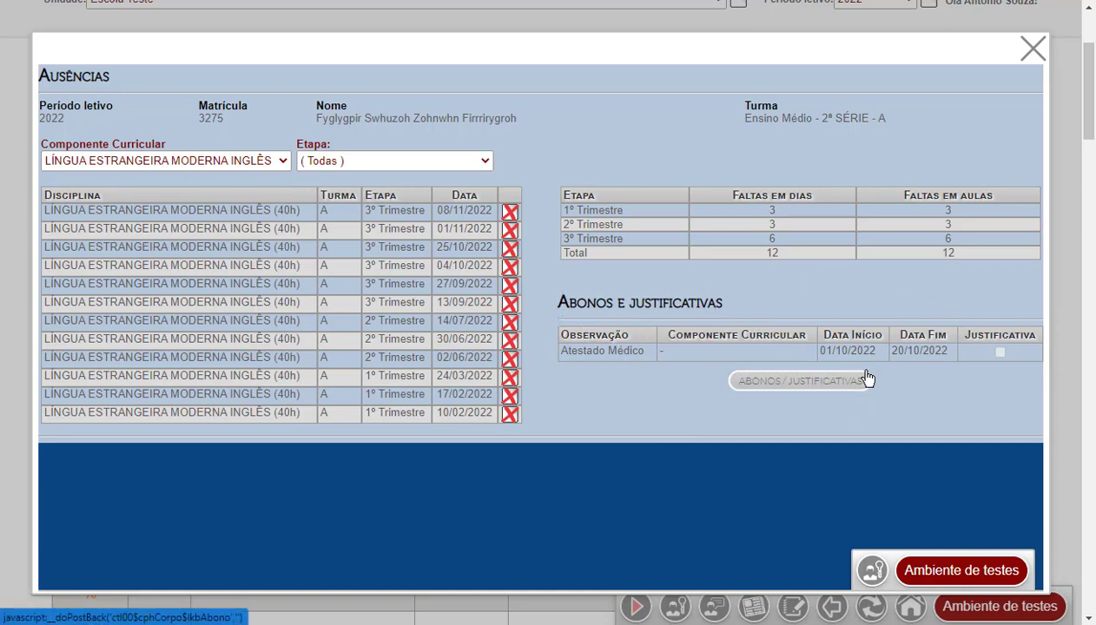
left_click(1033, 50)
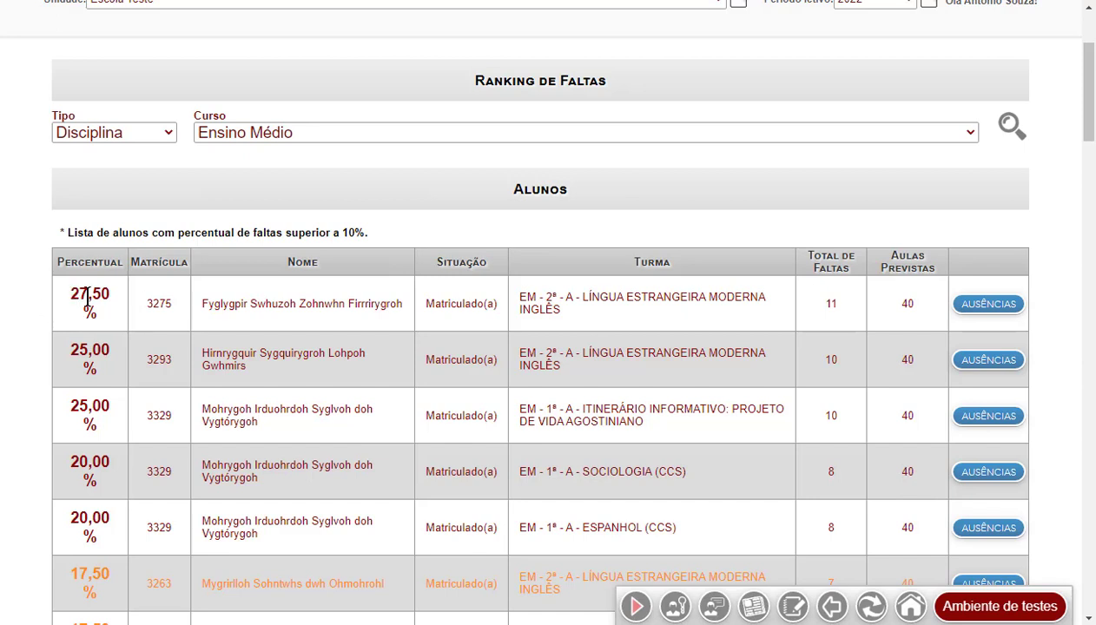
left_click_drag(74, 297, 119, 308)
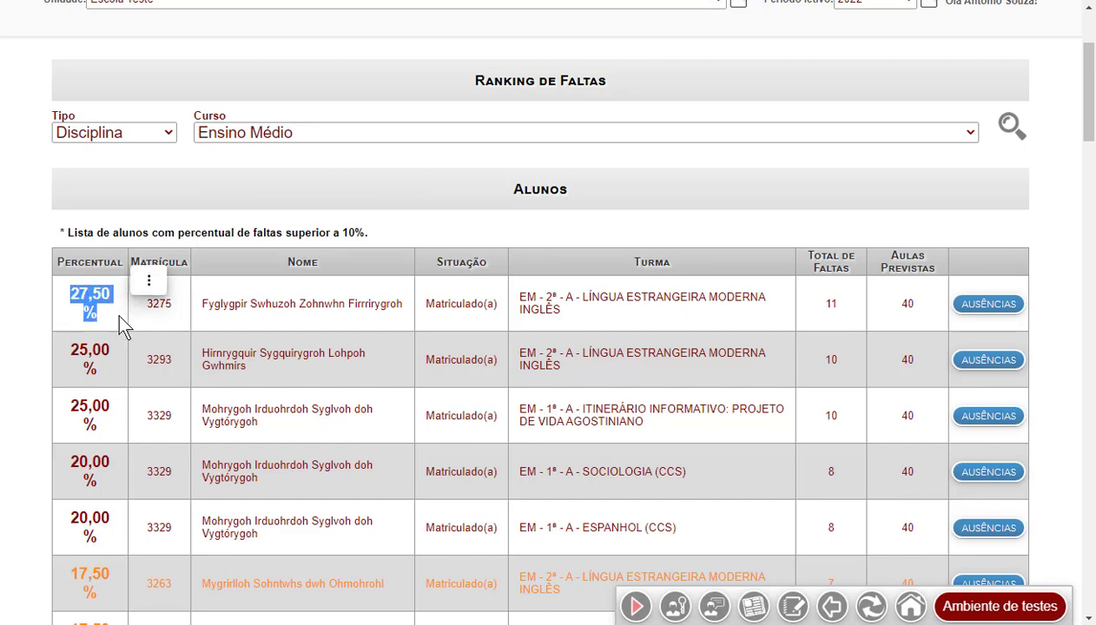
left_click(103, 311)
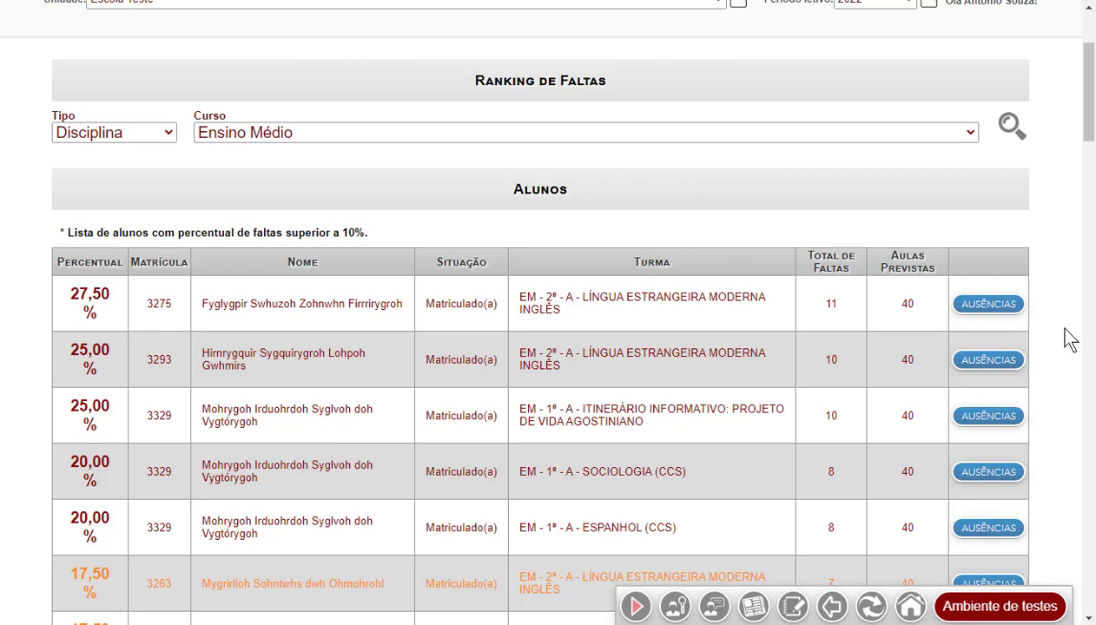
Switch the ranking type to Geral for Ensino Médio and examine the listed student's overall absence percentage
left_click(114, 132)
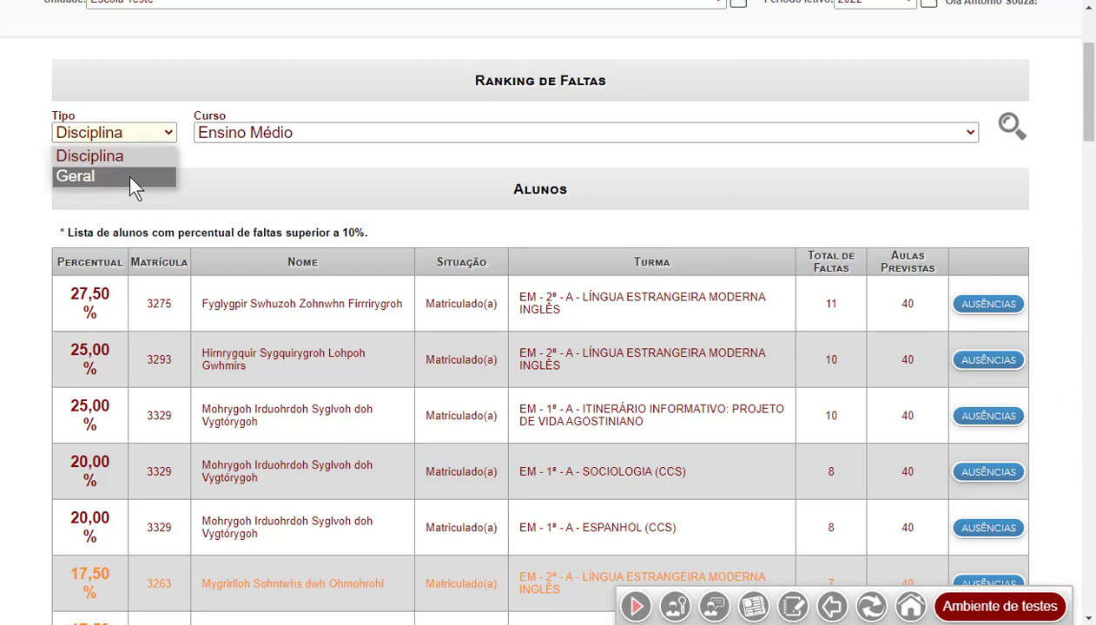
left_click(107, 178)
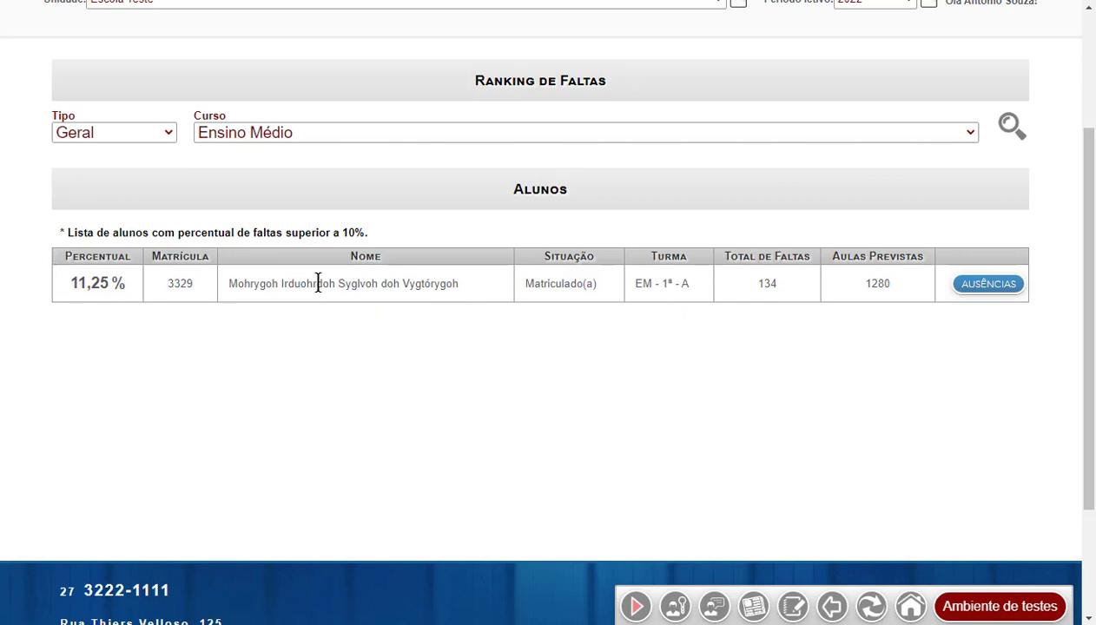
left_click_drag(127, 283, 69, 283)
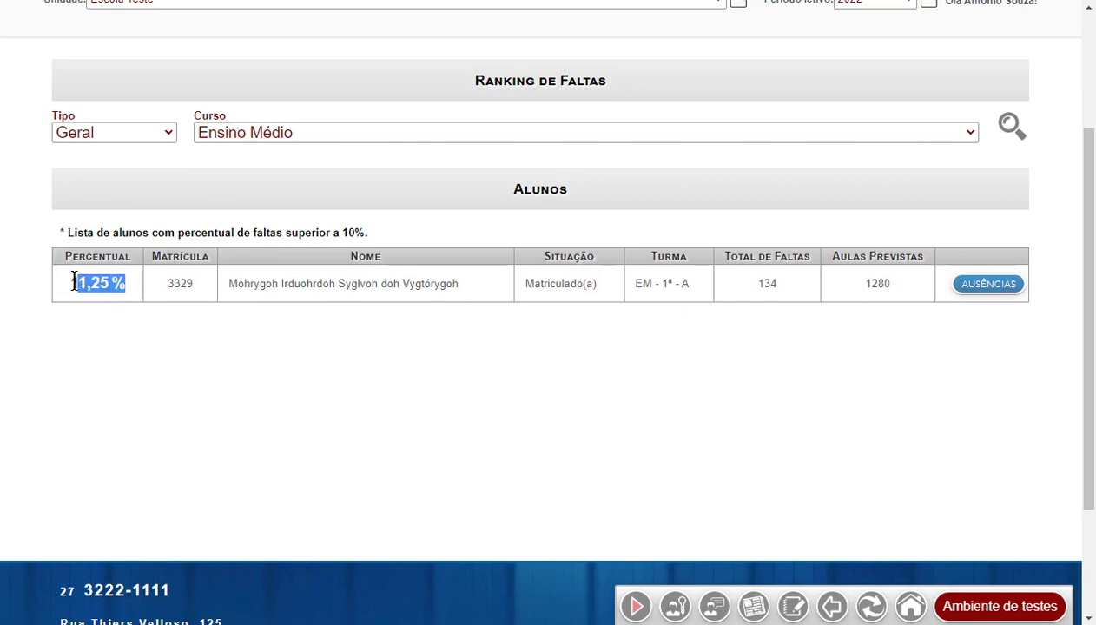
left_click(232, 362)
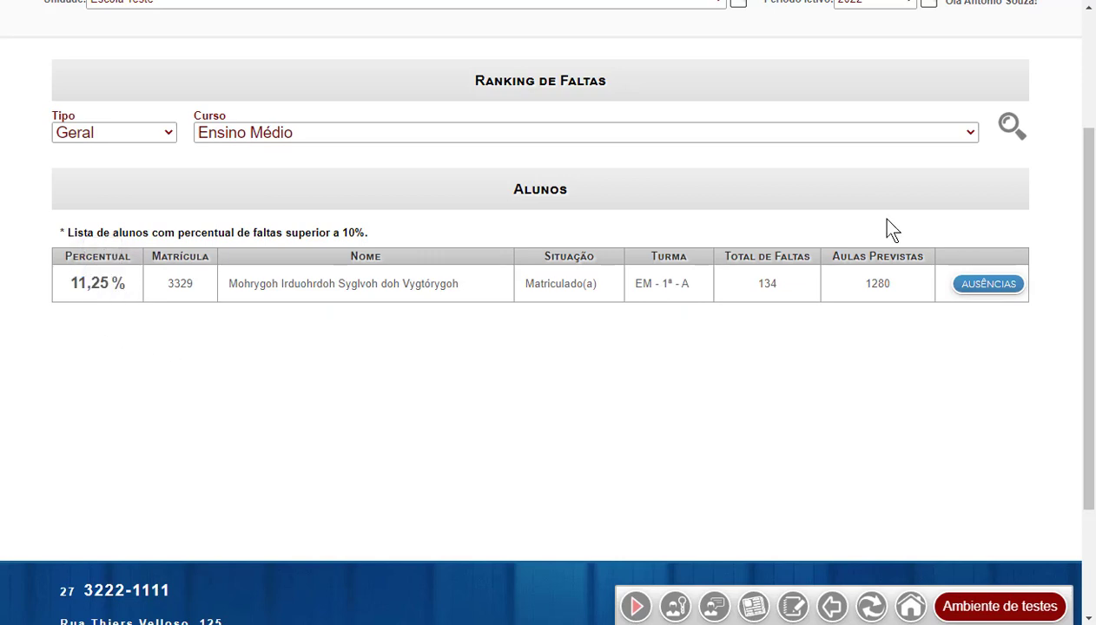